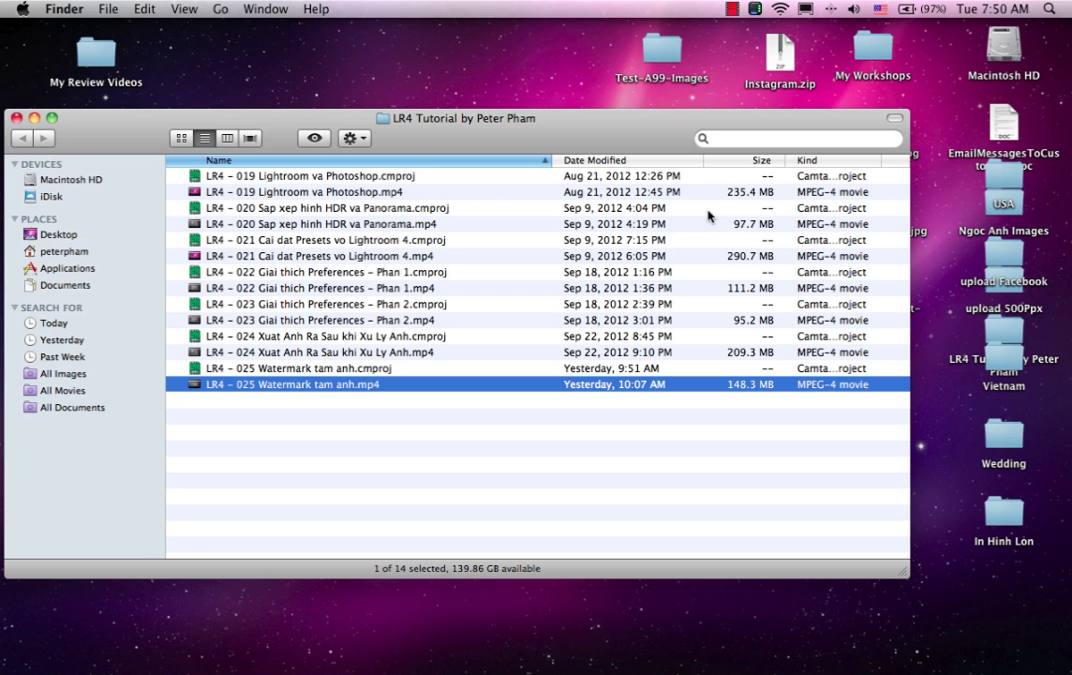
Launch Lightroom 4 from the Dock and scroll the Workshop catalog's Library grid to the top.
left_click_drag(661, 148, 654, 163)
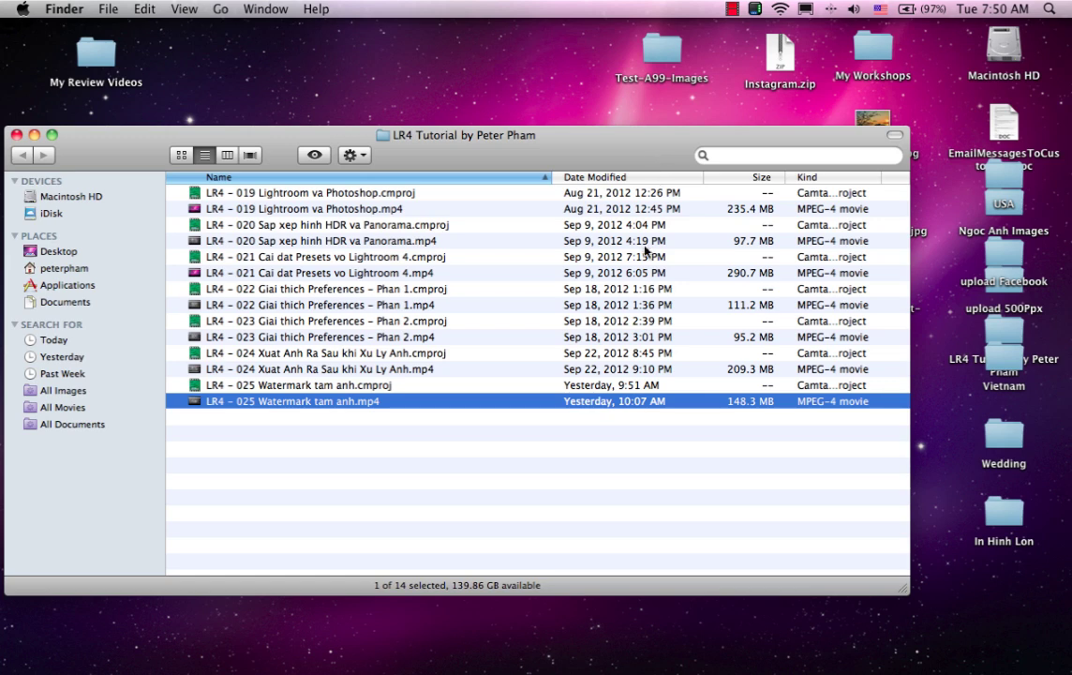
mouse_move(440, 668)
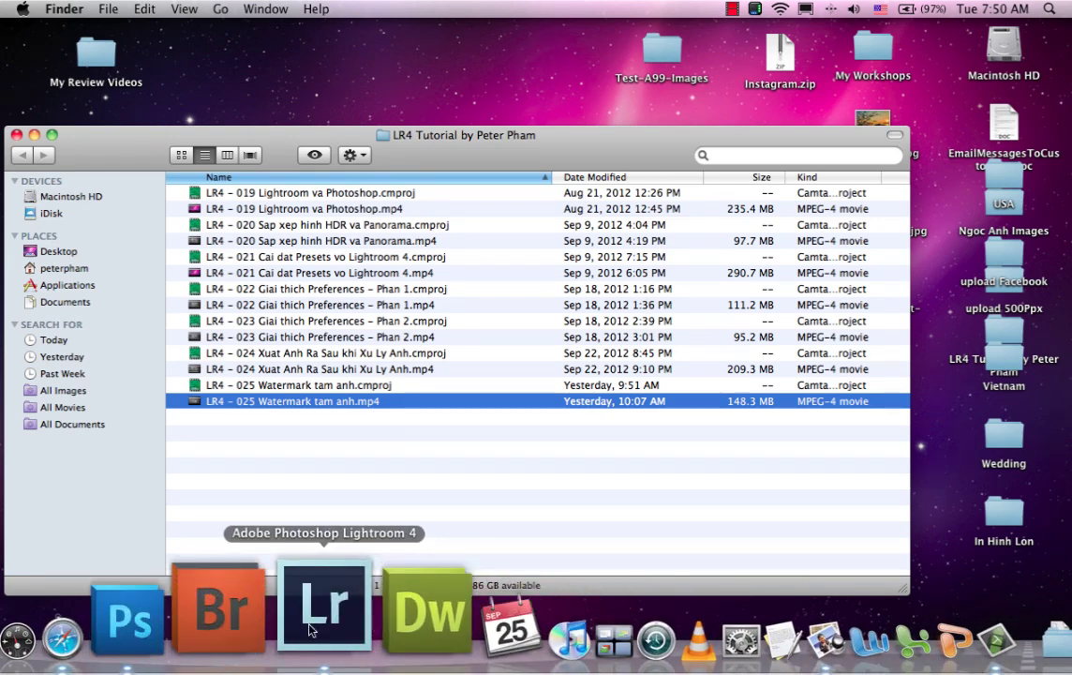
left_click(312, 630)
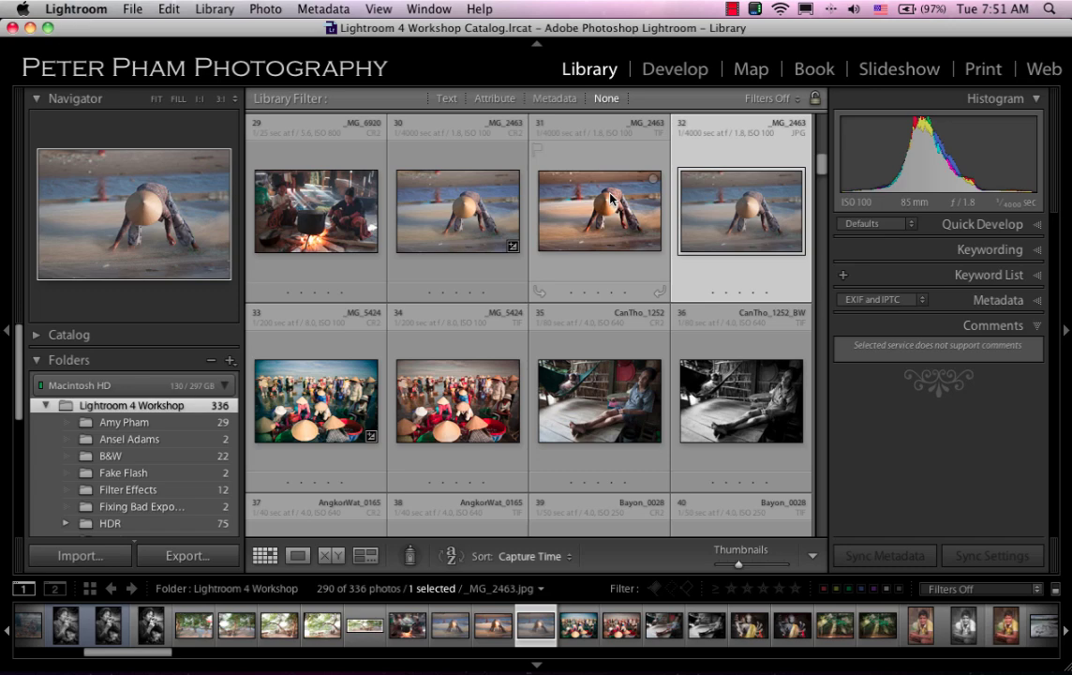
scroll(610, 199, "up", 15)
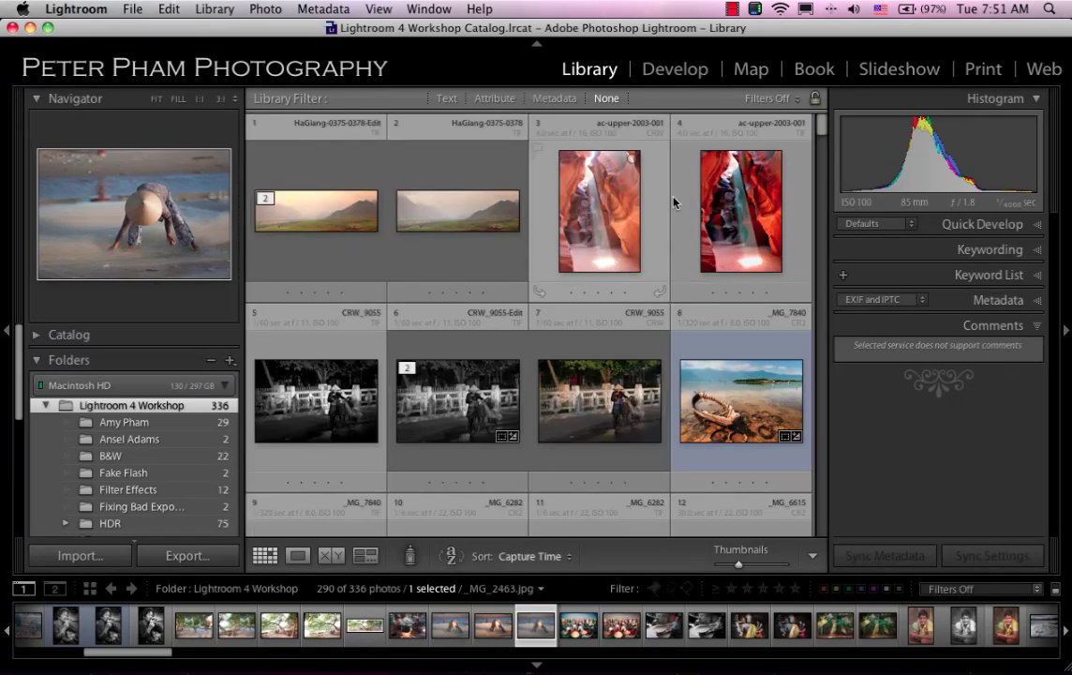
Show the Library Module Shortcuts reference from the Help menu, then dismiss it.
left_click(480, 10)
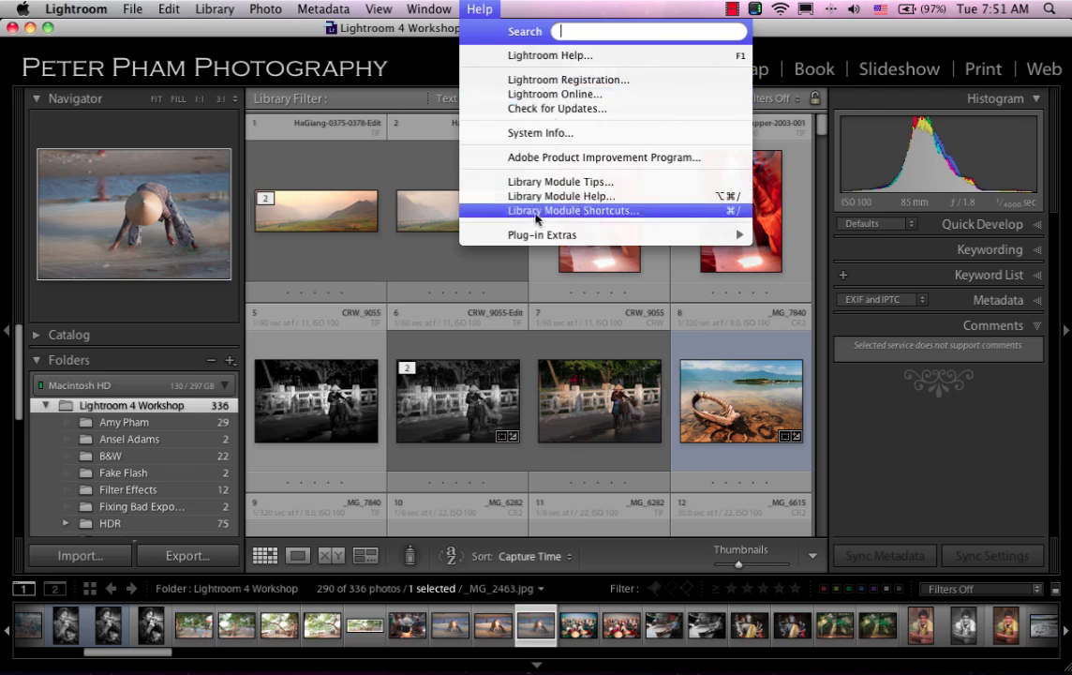
left_click(605, 211)
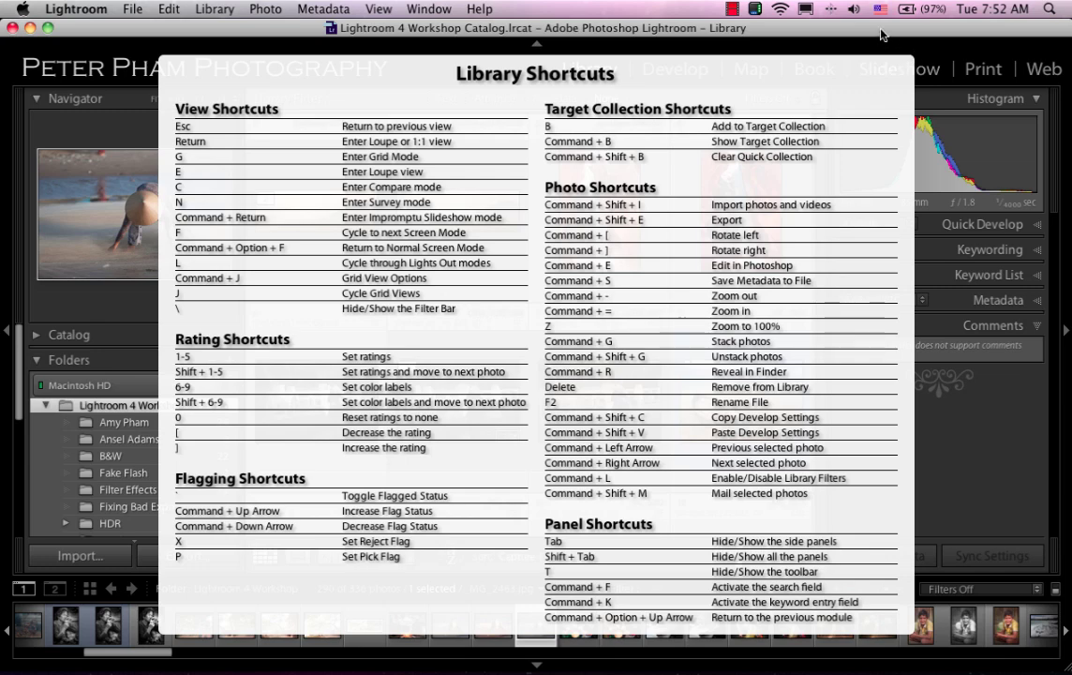
left_click(729, 444)
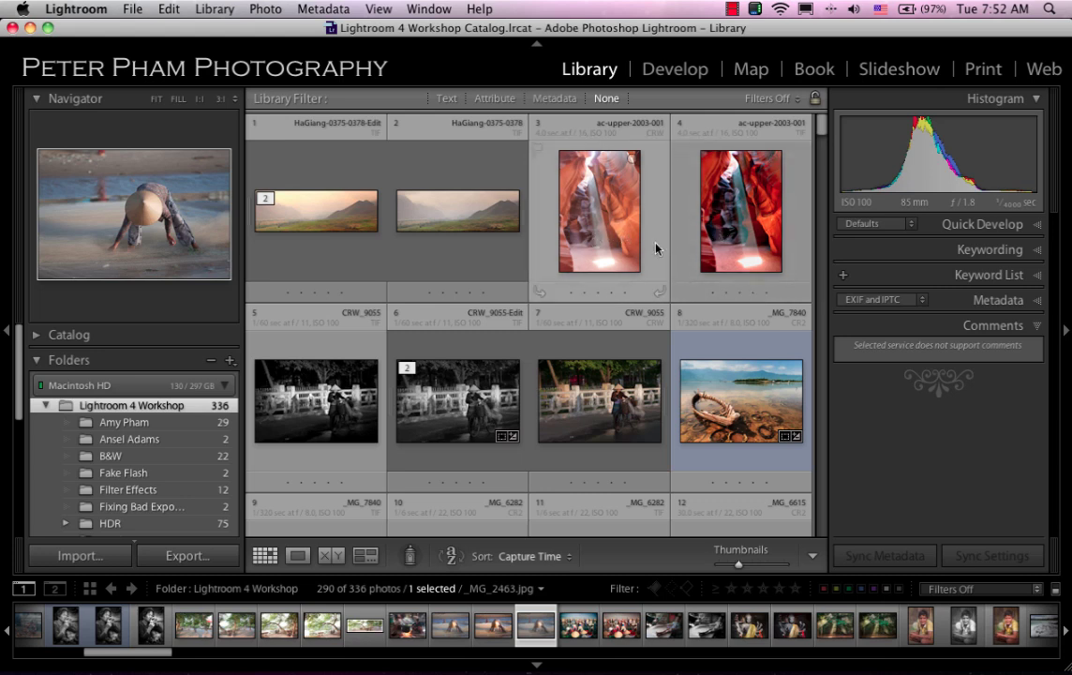
Select ac-upper-2003-001, then add CRW_9055-Edit and _MG_7840 to the selection.
left_click(739, 241)
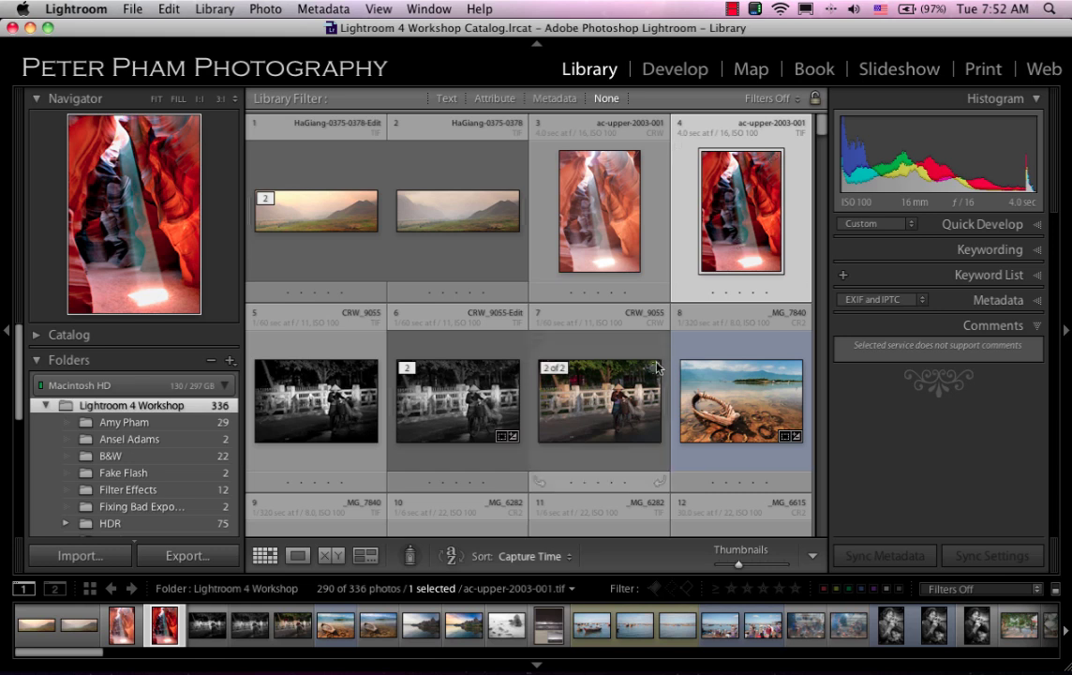
left_click(459, 378, "super")
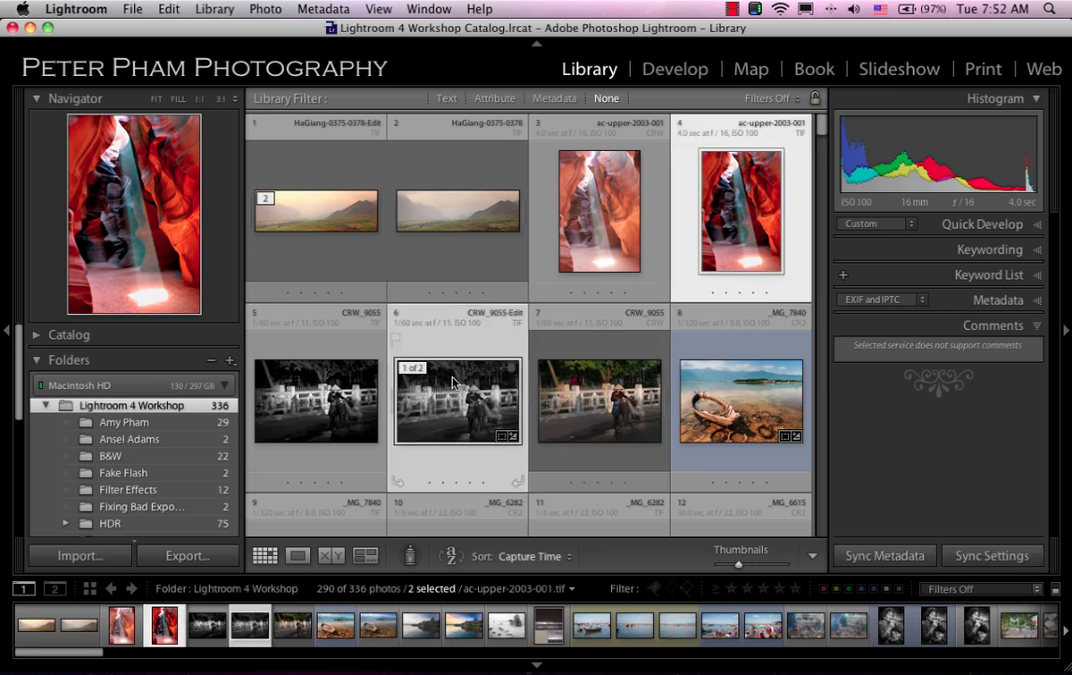
scroll(611, 361, "down", 3)
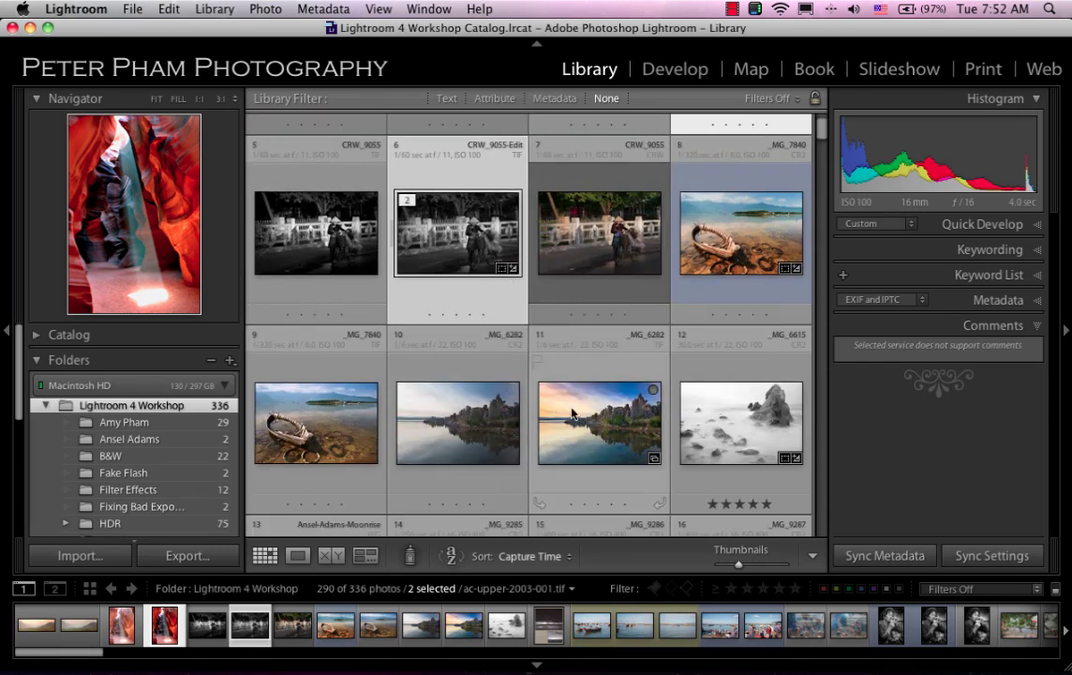
left_click(272, 407, "super")
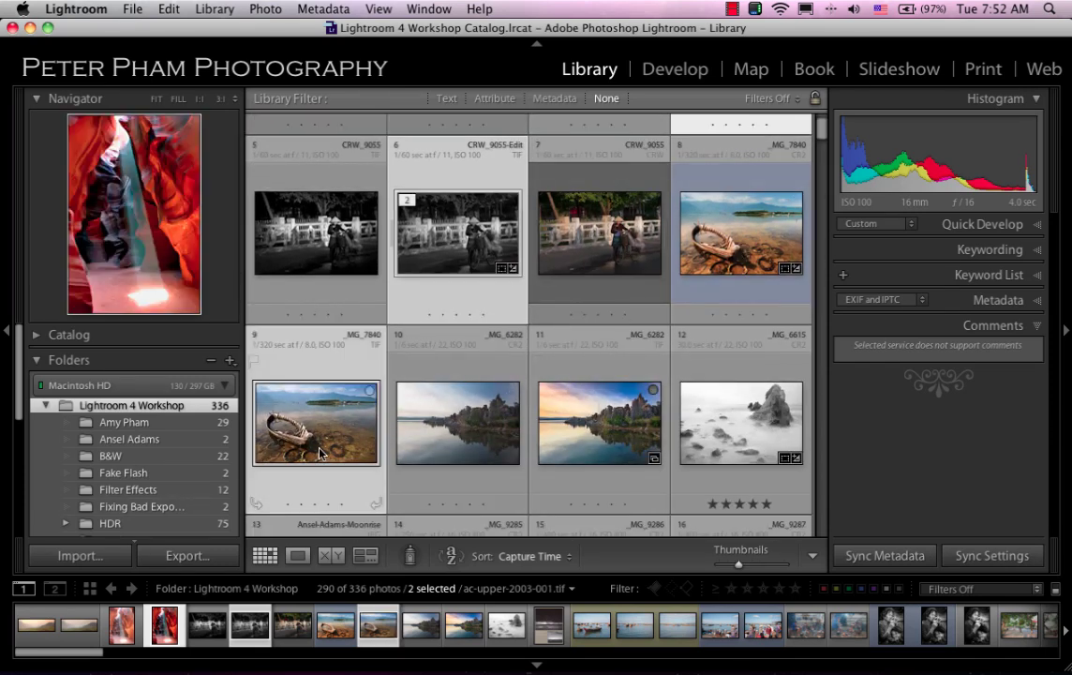
scroll(582, 448, "down", 6)
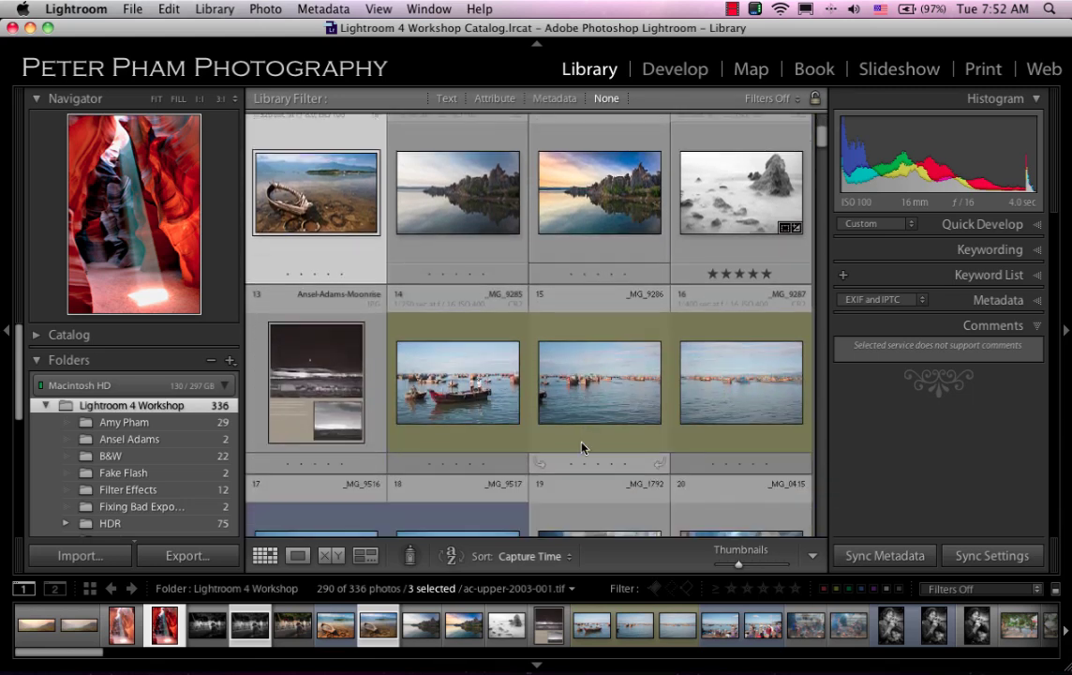
scroll(582, 448, "down", 2)
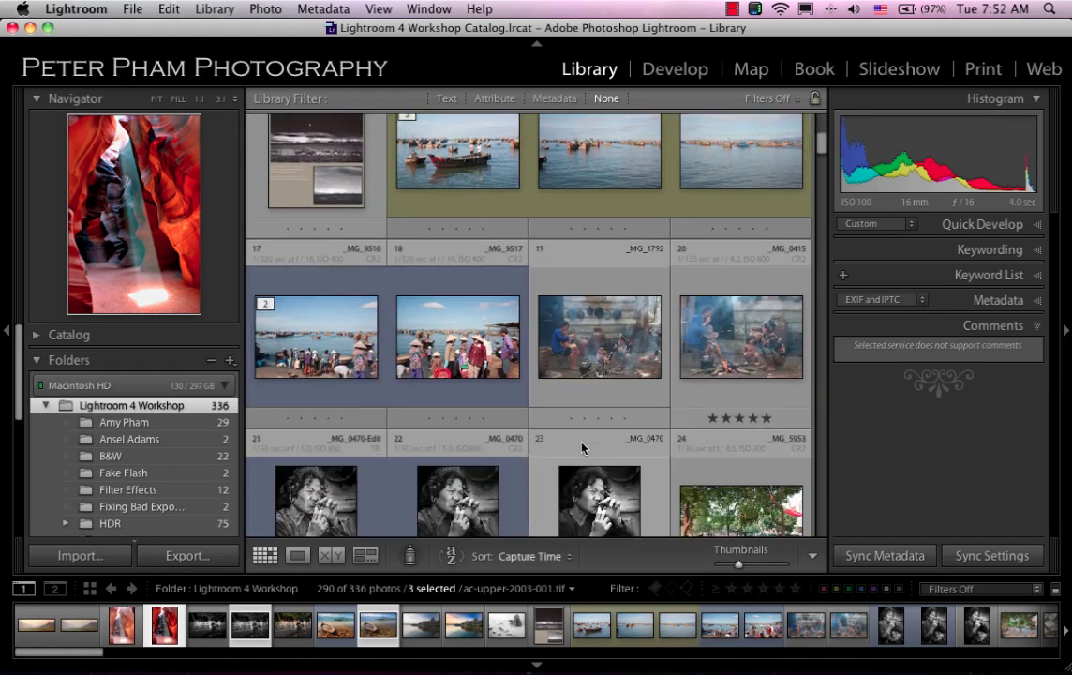
Add _MG_0415, _MG_0470, _MG_5956, _MG_2463 and CanTho_1252_BW to the selection.
left_click(731, 332, "super")
scroll(593, 486, "down", 5)
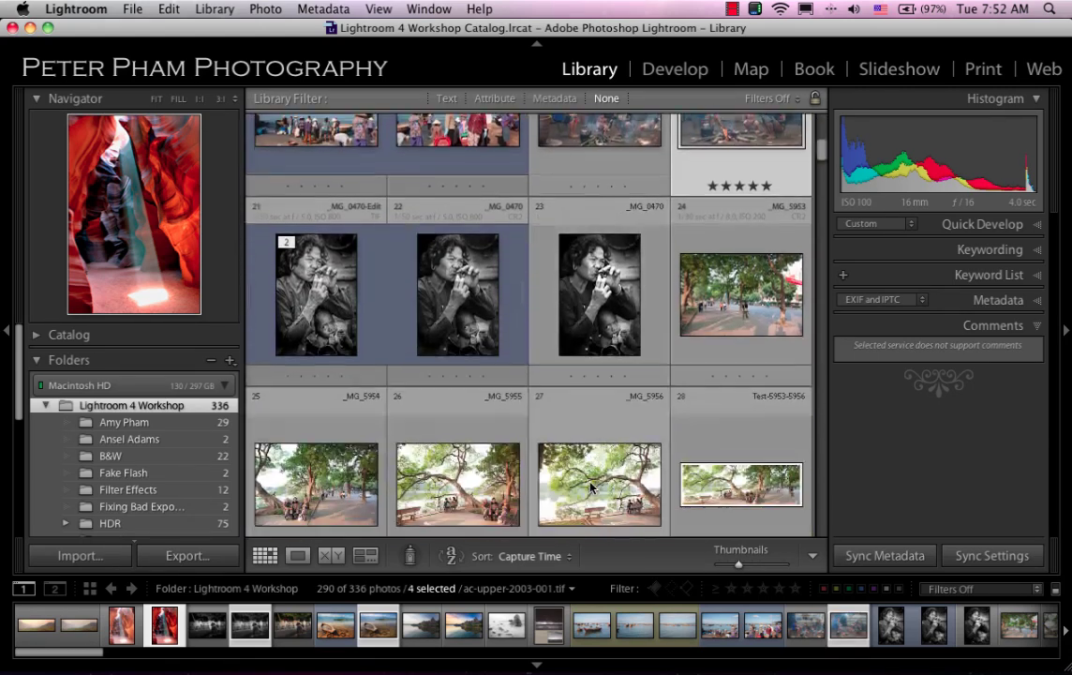
left_click(593, 345, "super")
left_click(596, 432, "super")
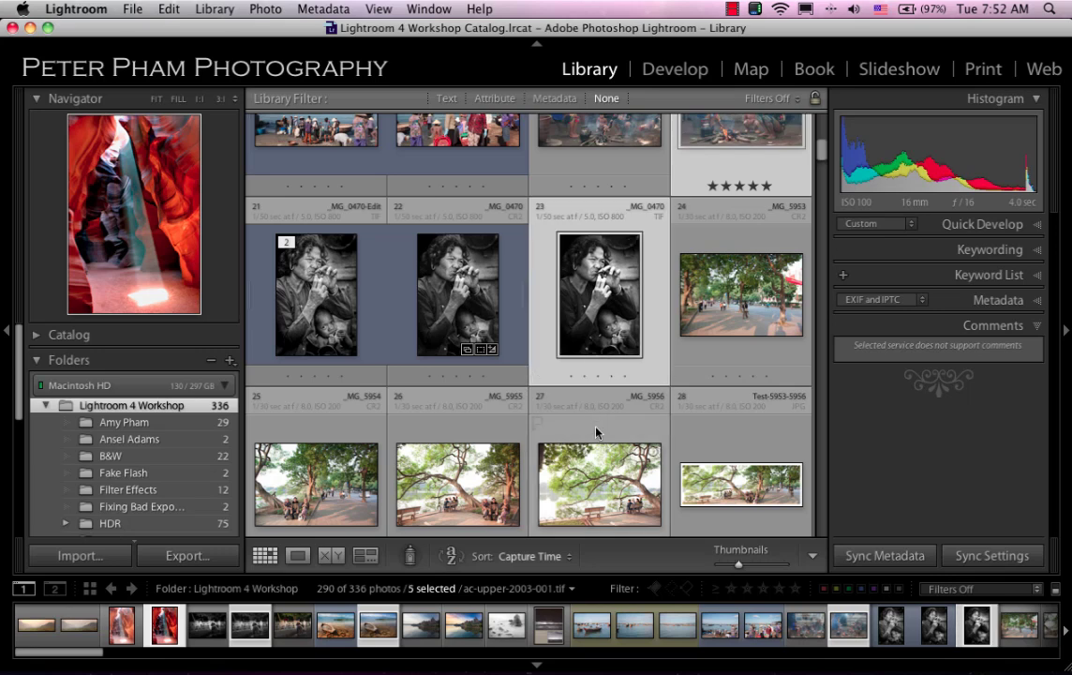
scroll(597, 432, "down", 10)
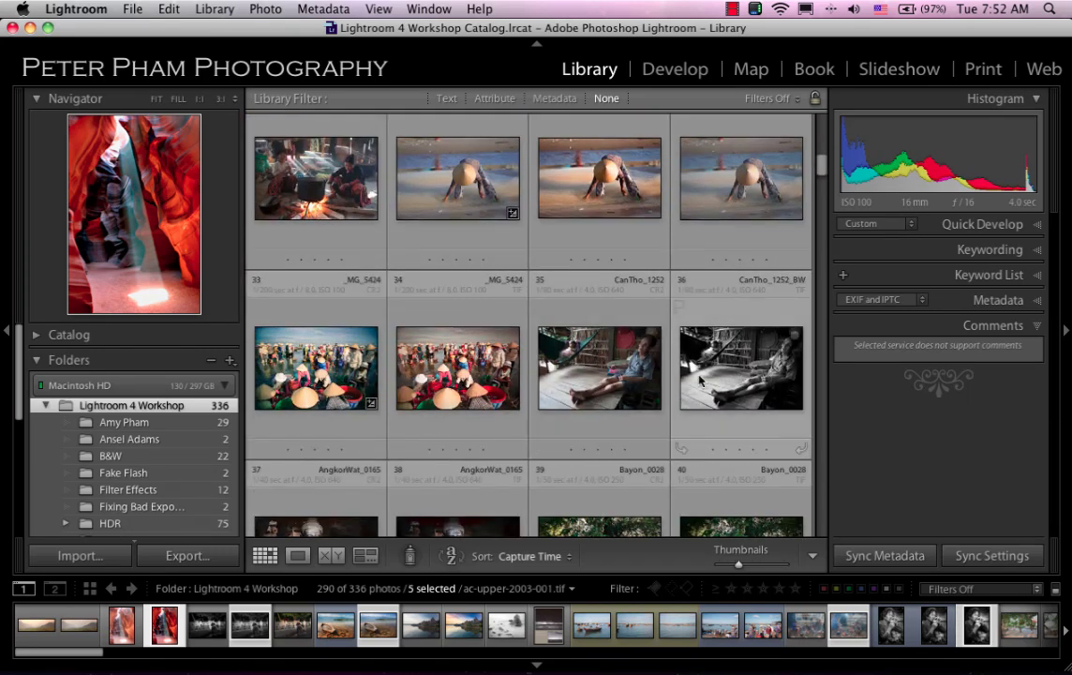
left_click(557, 186, "super")
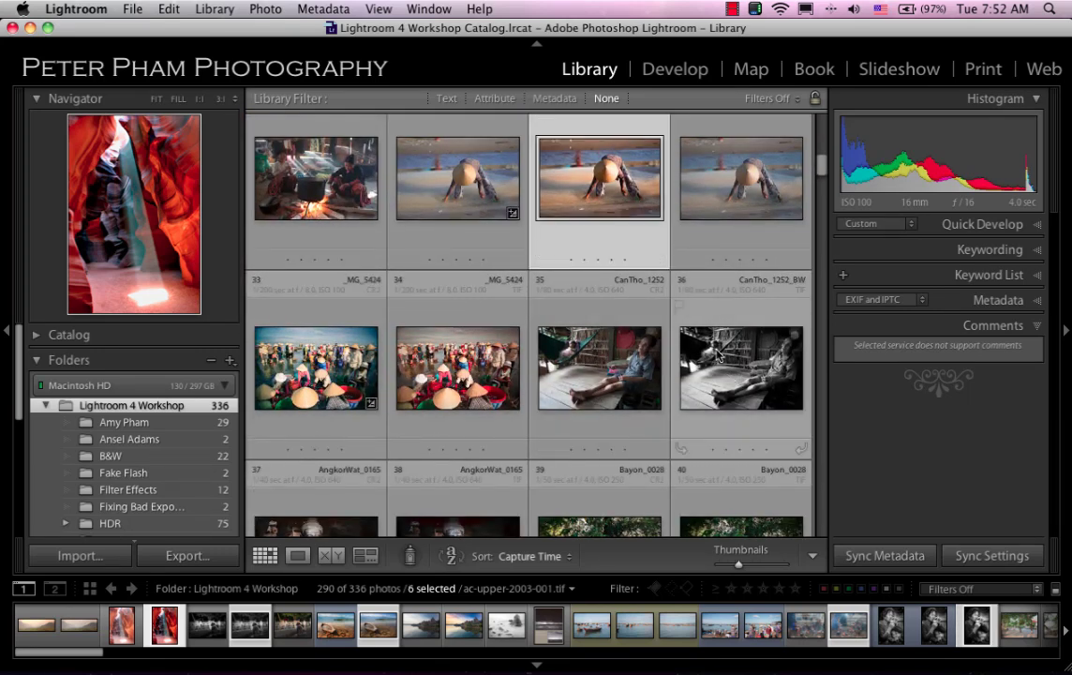
left_click(741, 366, "super")
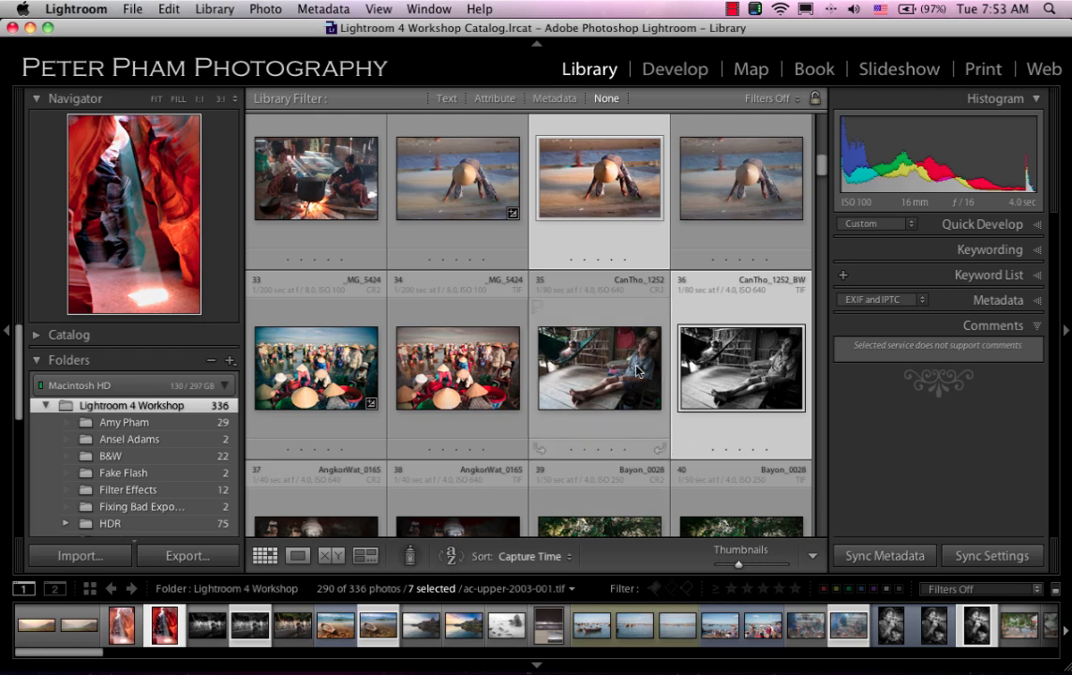
Check the right-click Export submenu for the selected photos, then bring up the File menu.
right_click(731, 377)
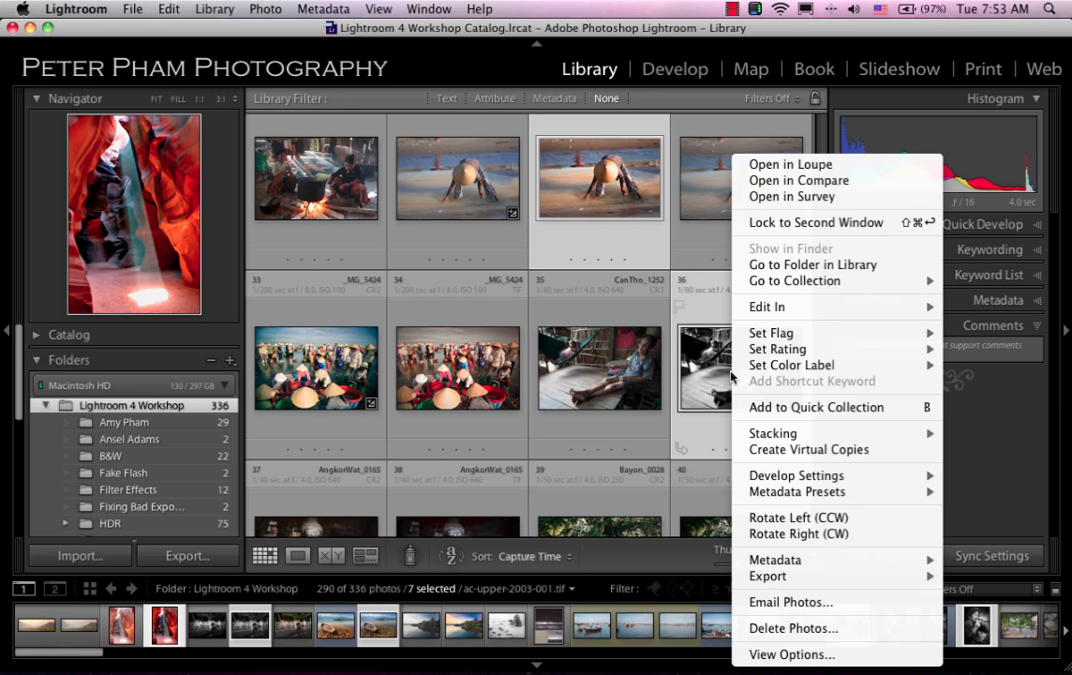
mouse_move(851, 581)
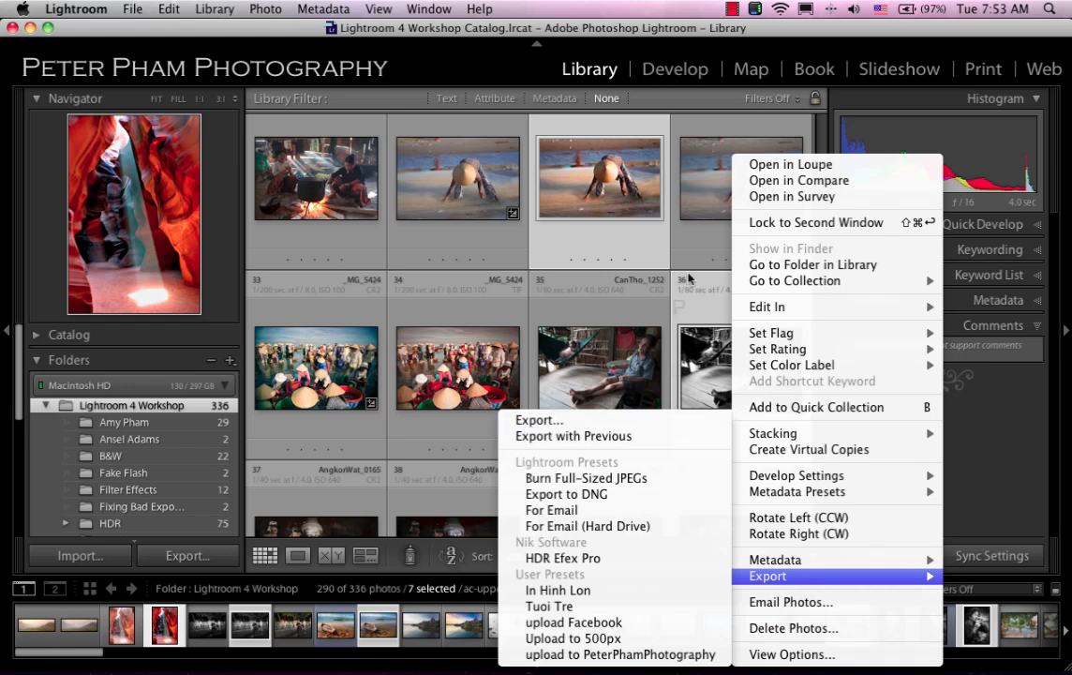
left_click(812, 80)
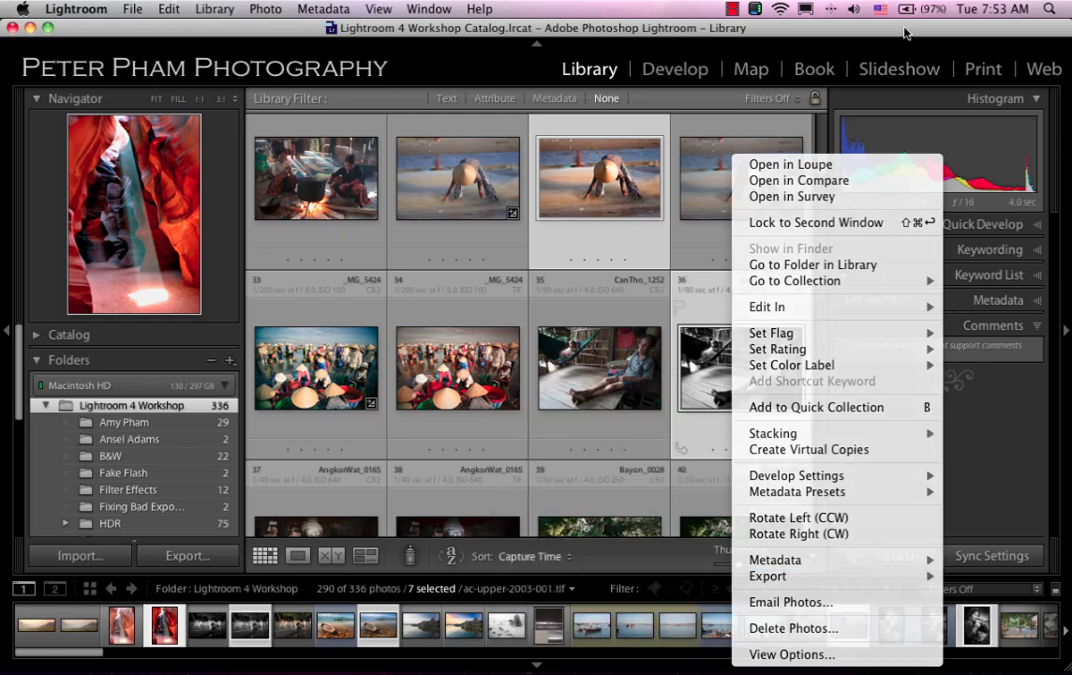
left_click(130, 10)
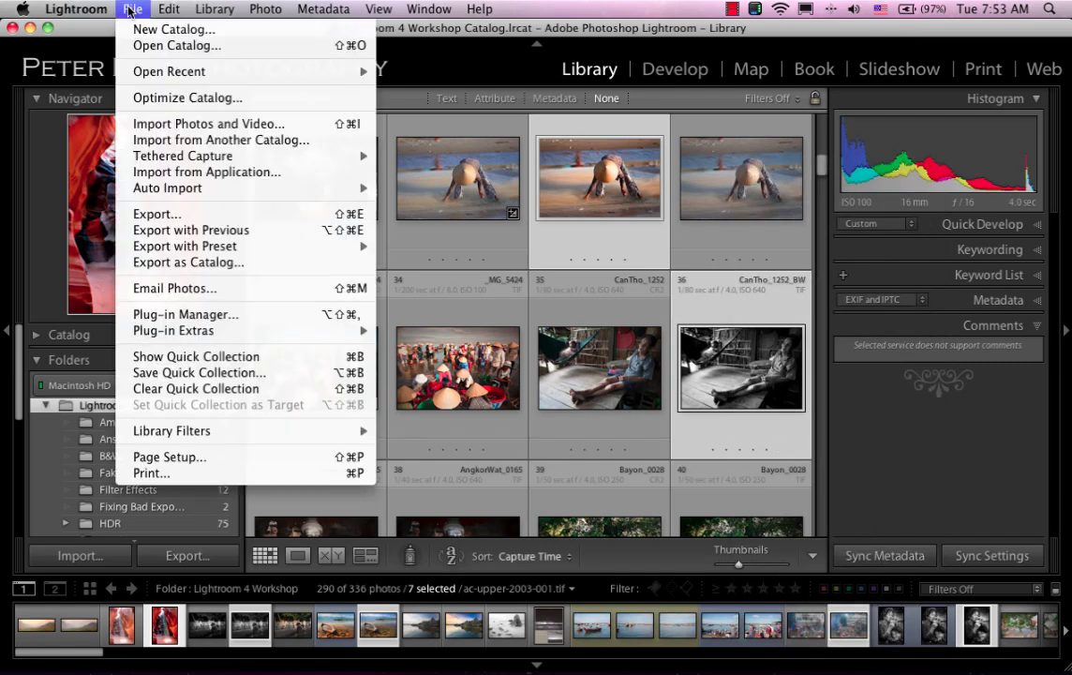
Export the seven photos with the upload Facebook preset as 950×950 JPEGs to the Desktop.
left_click(175, 219)
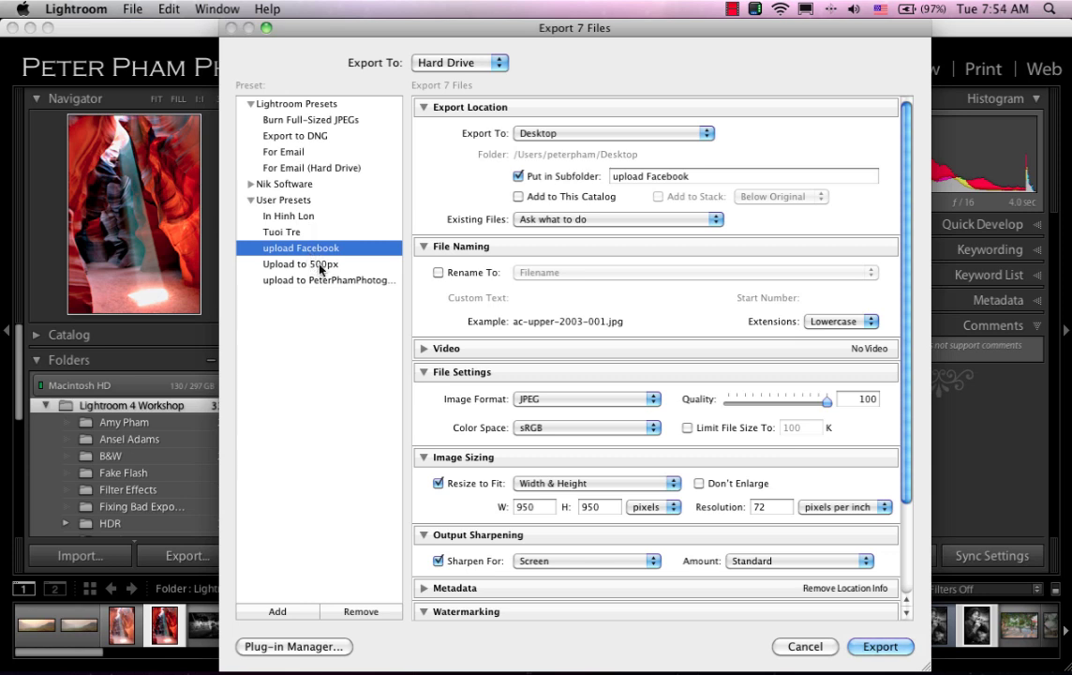
left_click(304, 217)
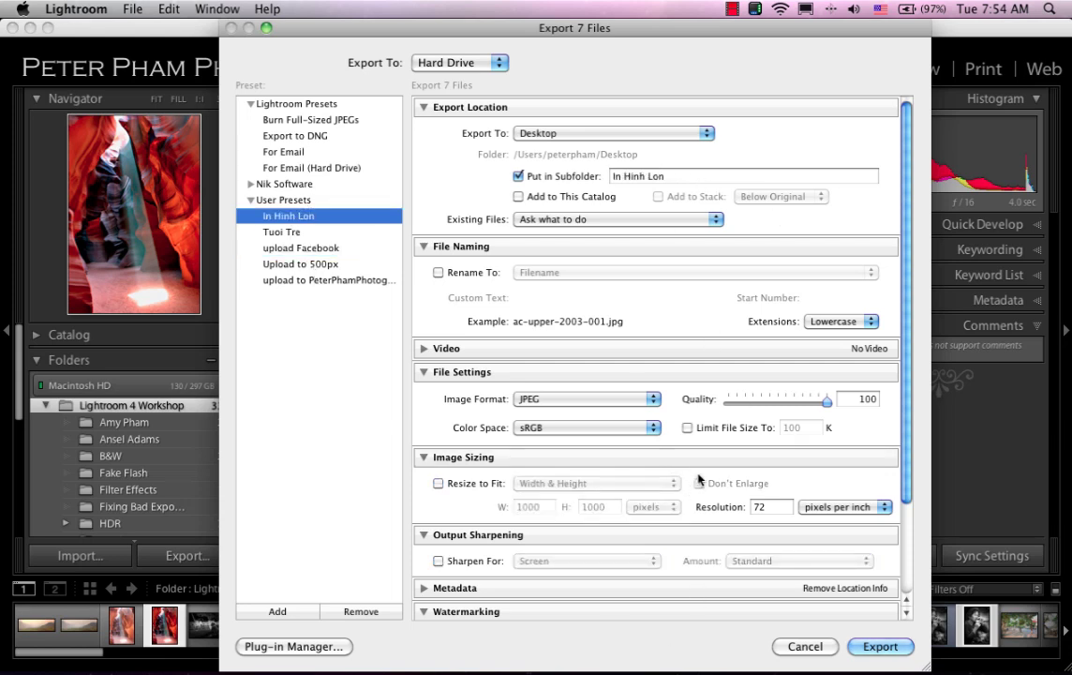
left_click(316, 250)
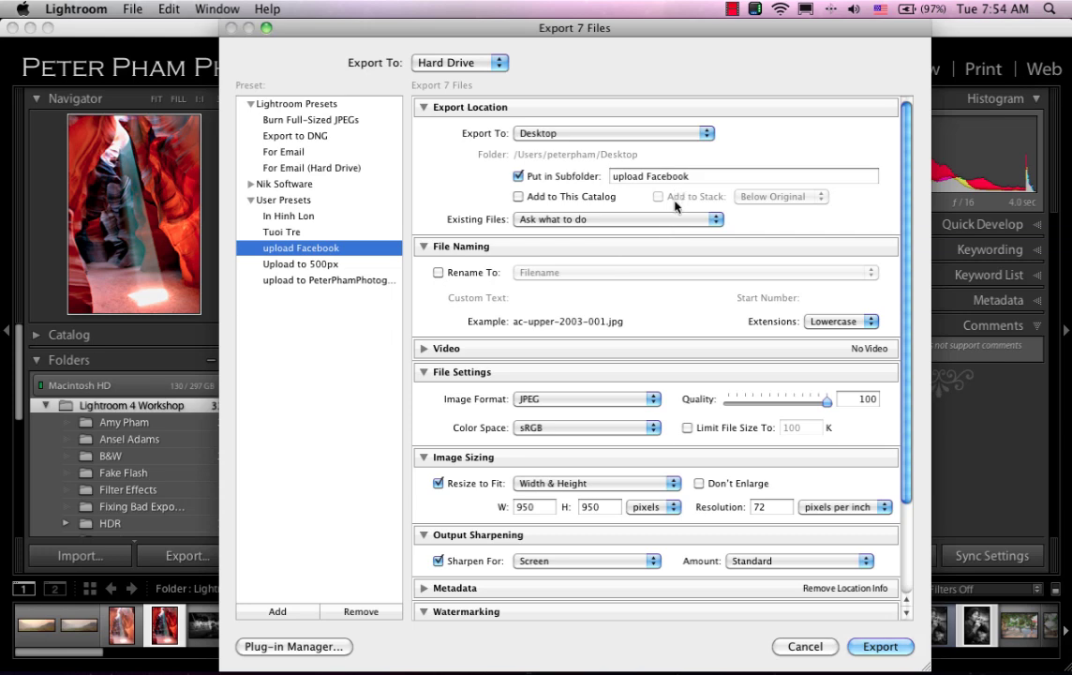
scroll(680, 464, "down", 3)
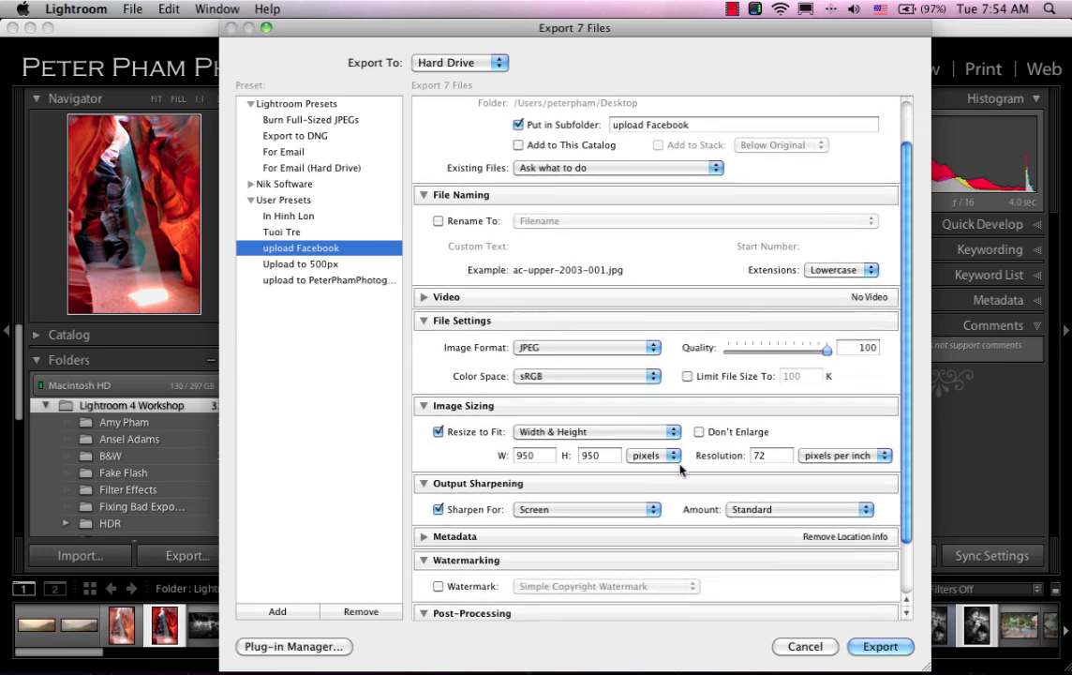
scroll(680, 469, "down", 3)
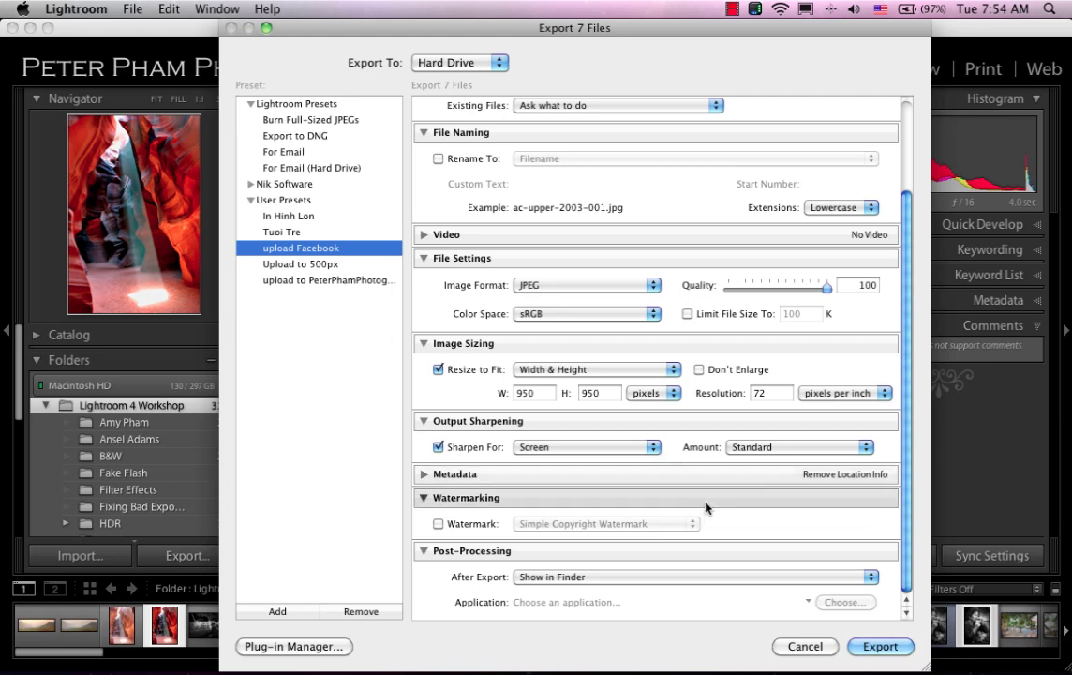
left_click(880, 646)
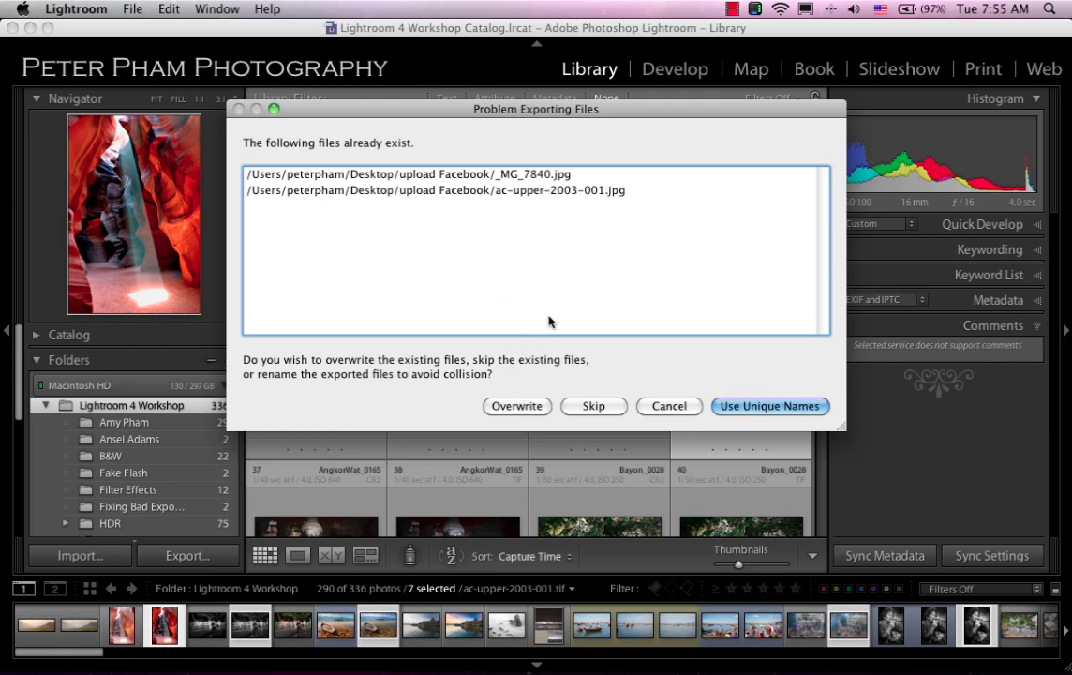
Overwrite the two existing JPEGs in the upload Facebook folder so the export completes.
left_click(518, 407)
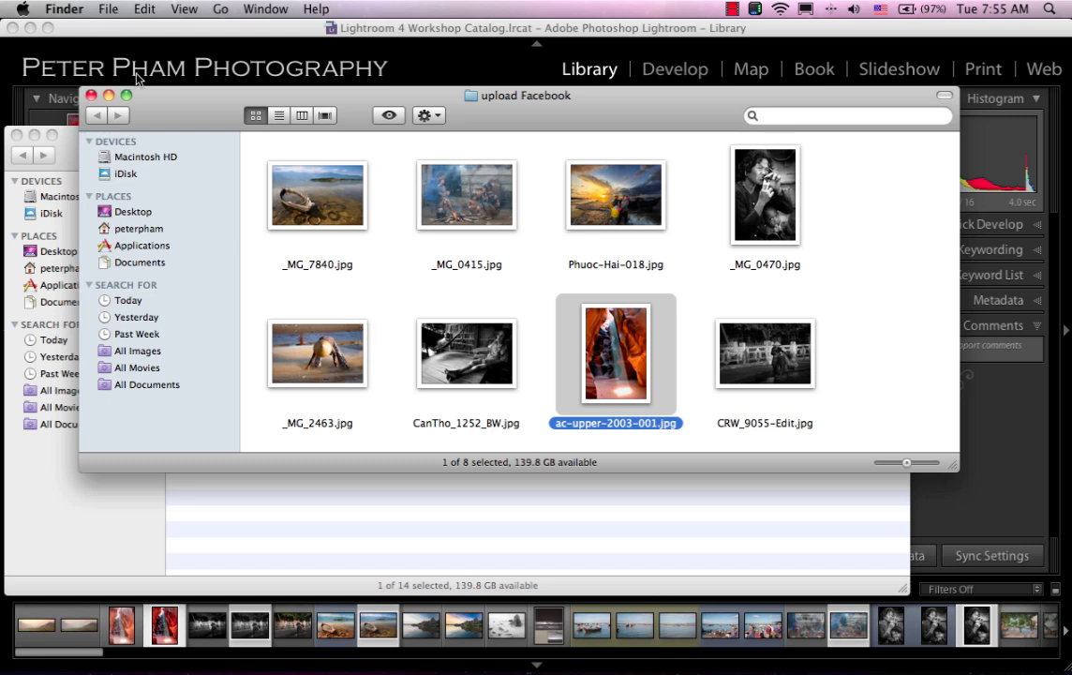
Leave the Finder's upload Facebook folder and bring the Lightroom Library back to the front.
left_click(211, 36)
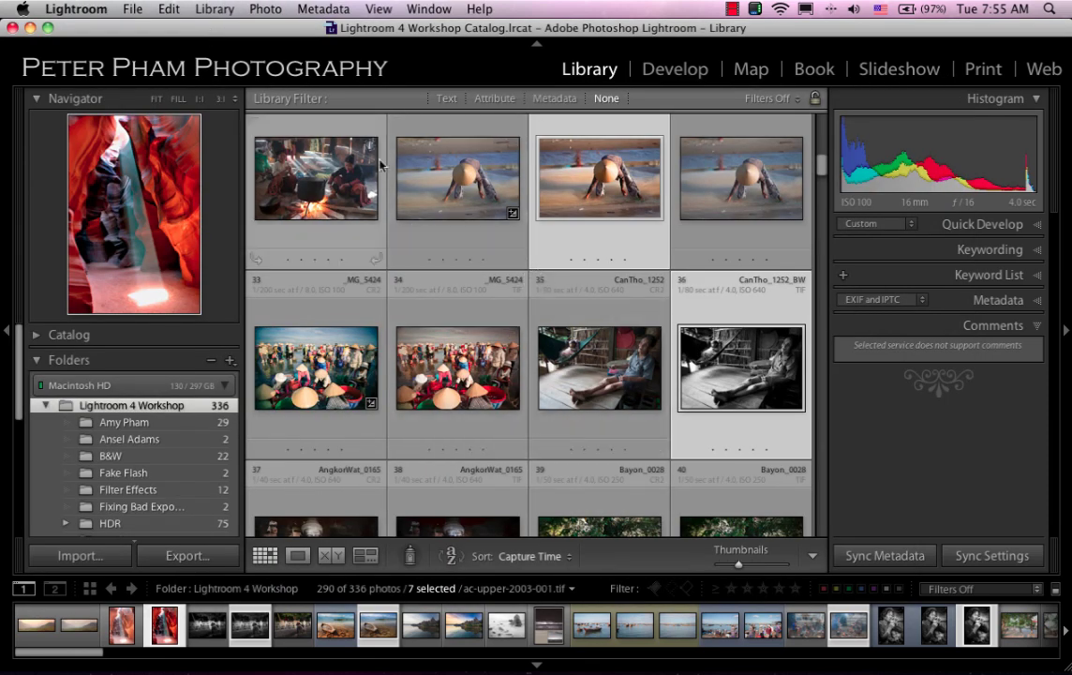
Select only the CanTho_1252 photo and view it large in Loupe view.
left_click(581, 330)
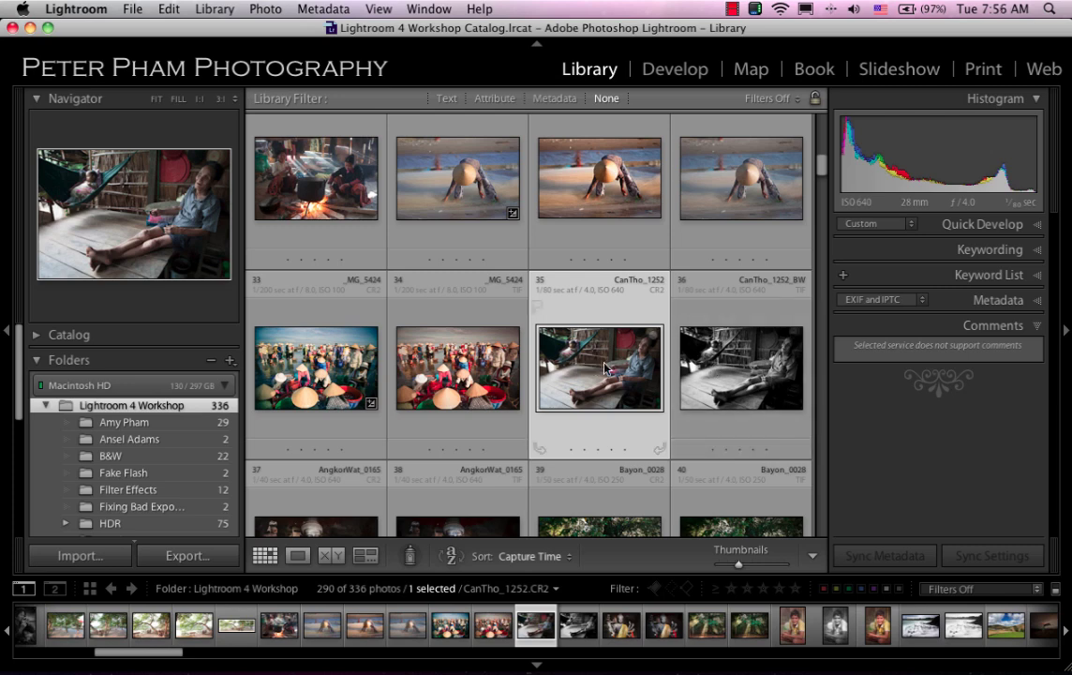
double_click(605, 369)
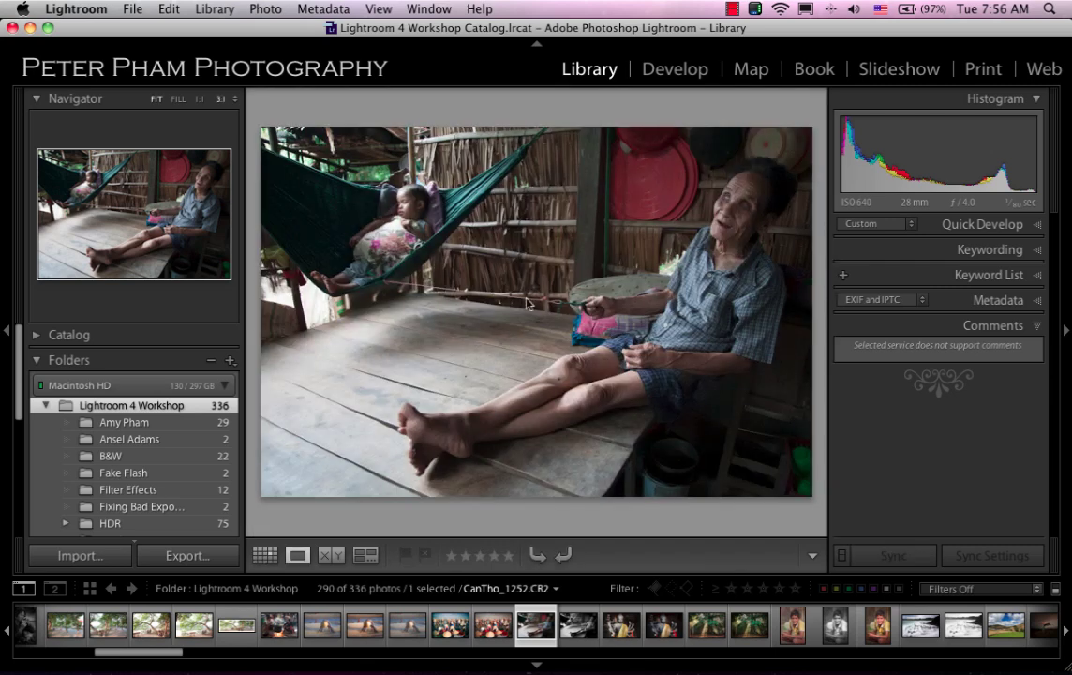
left_click(132, 13)
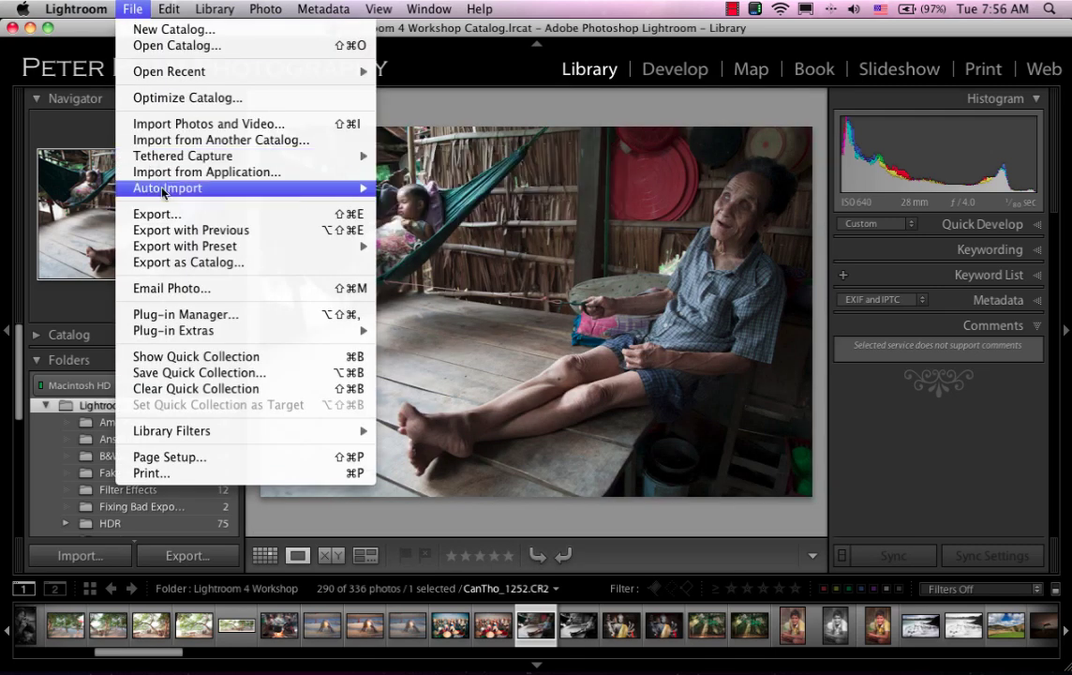
In the export settings, enable Watermark with the third custom preset and open Edit Watermarks.
left_click(180, 213)
scroll(656, 501, "down", 5)
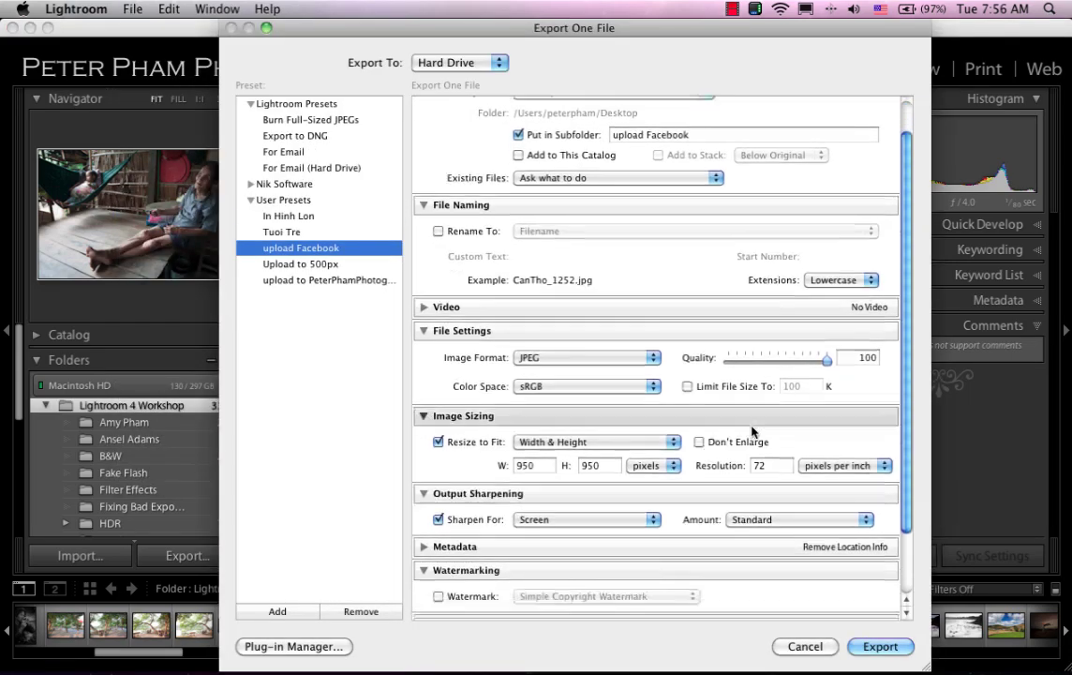
left_click(438, 523)
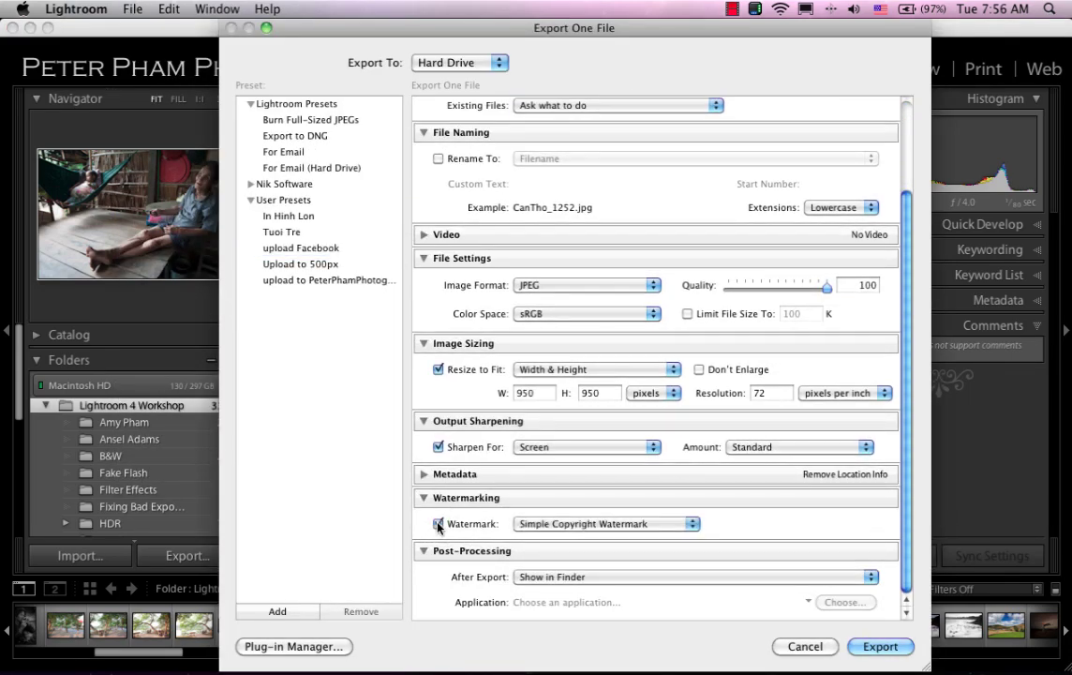
left_click(590, 524)
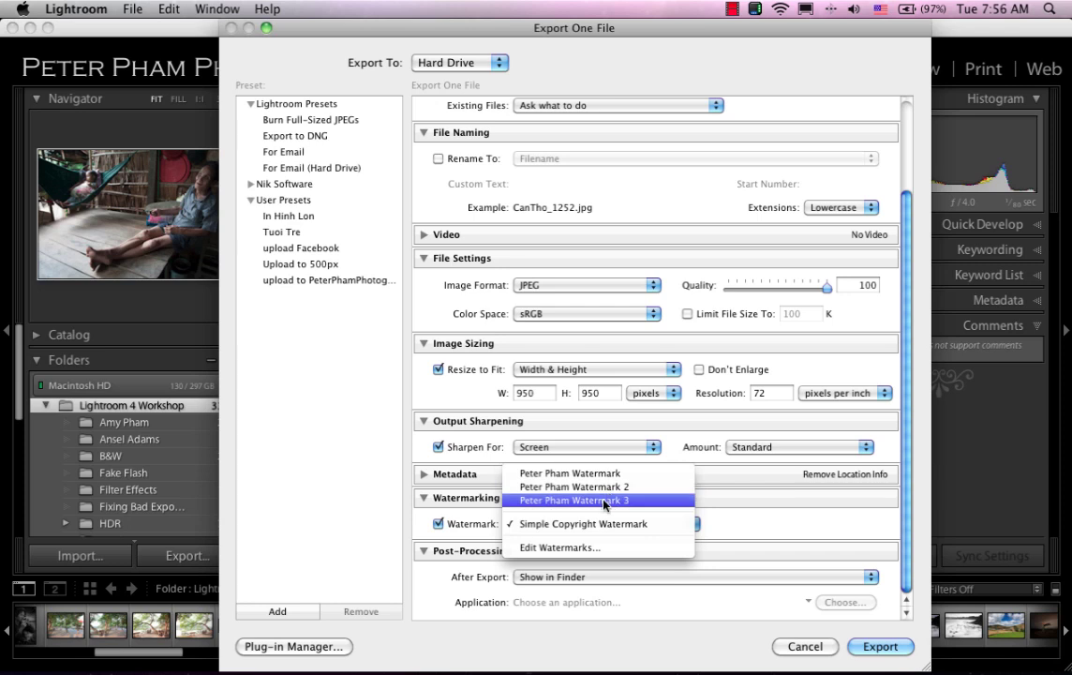
left_click(604, 501)
left_click(598, 525)
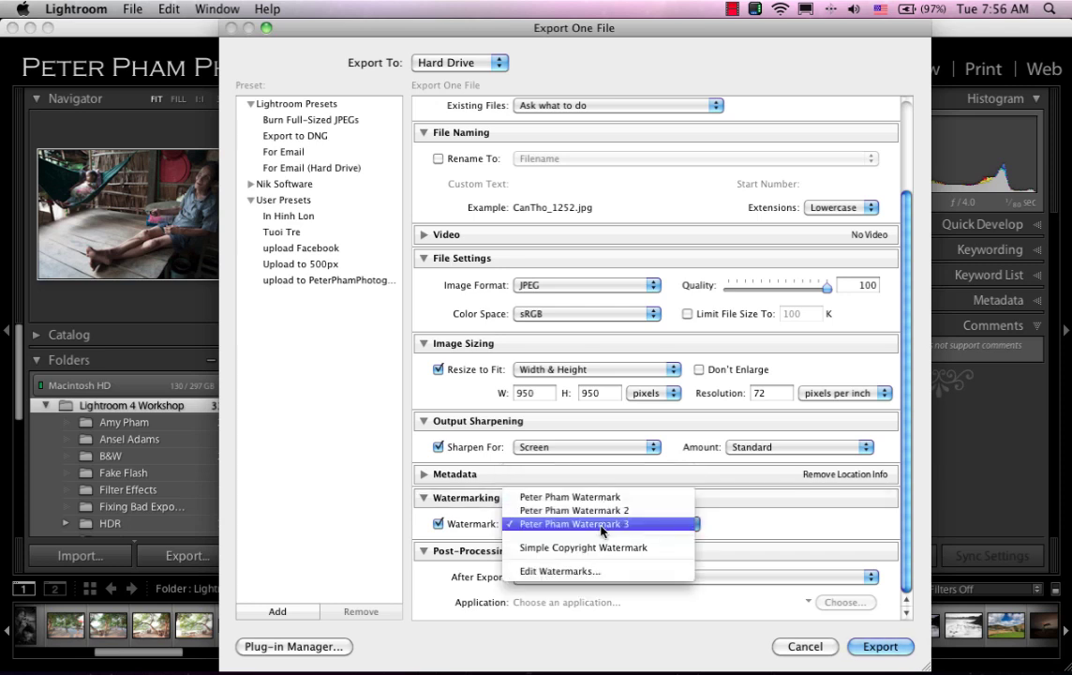
left_click(589, 571)
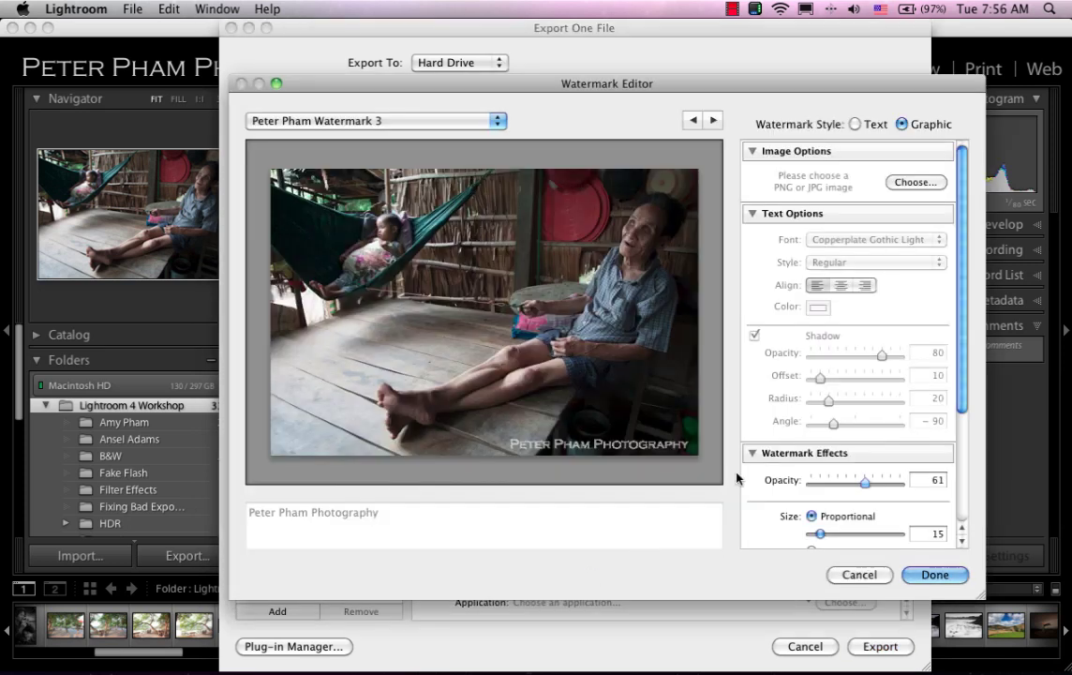
Switch the watermark style to Graphic and choose the watermark PNG from the misc folder.
left_click(855, 124)
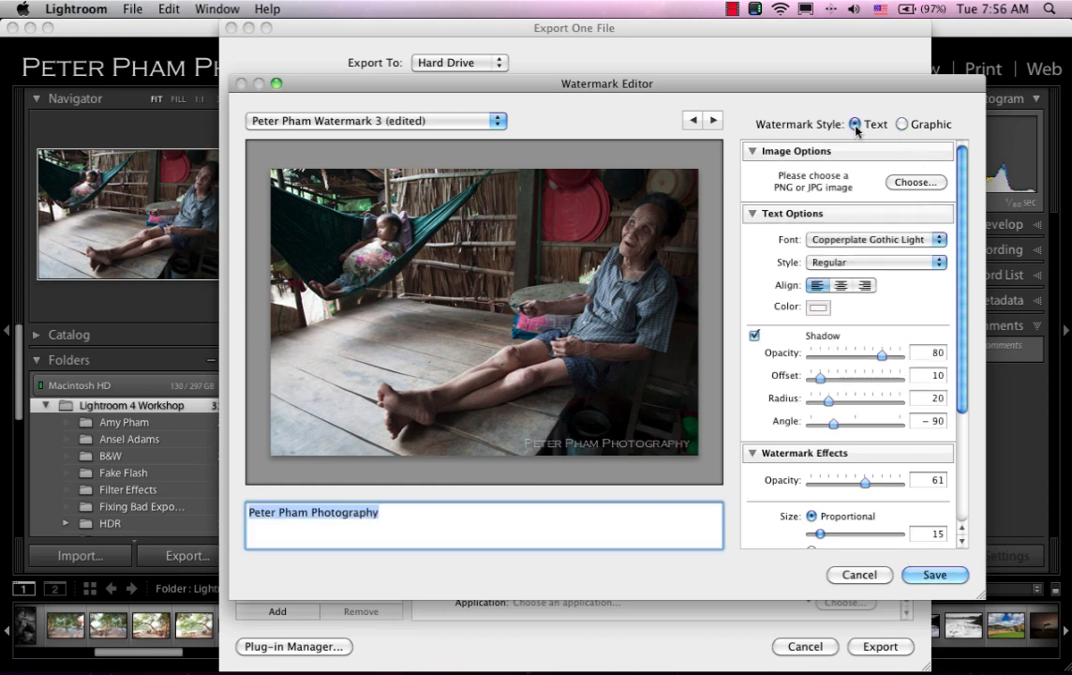
left_click(904, 125)
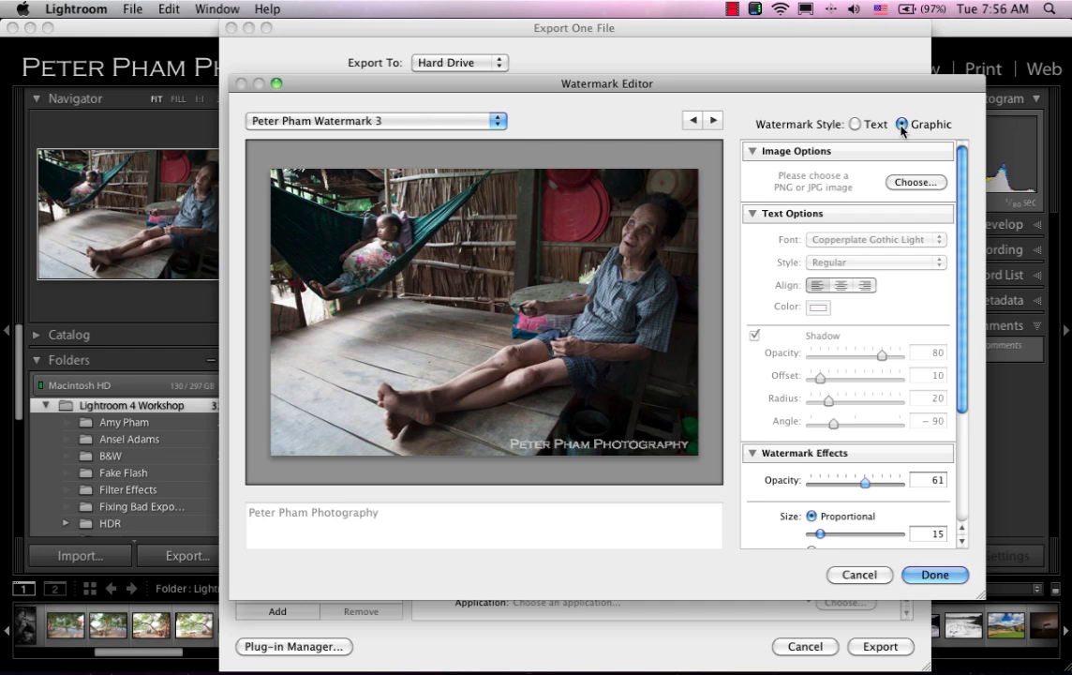
left_click(914, 184)
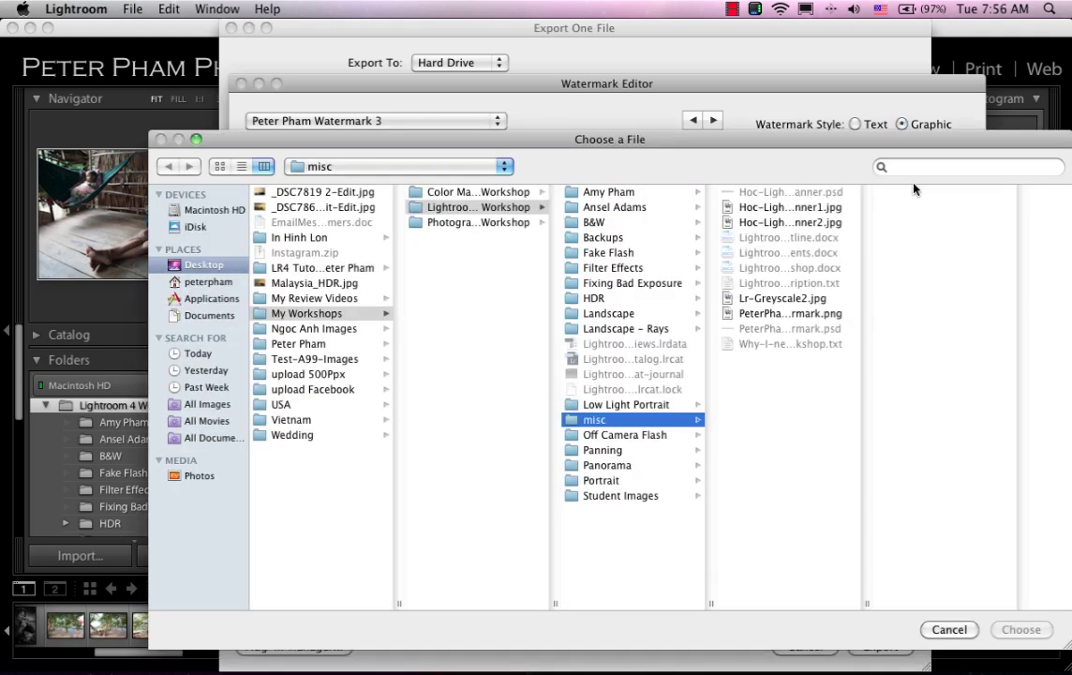
left_click_drag(905, 134, 886, 131)
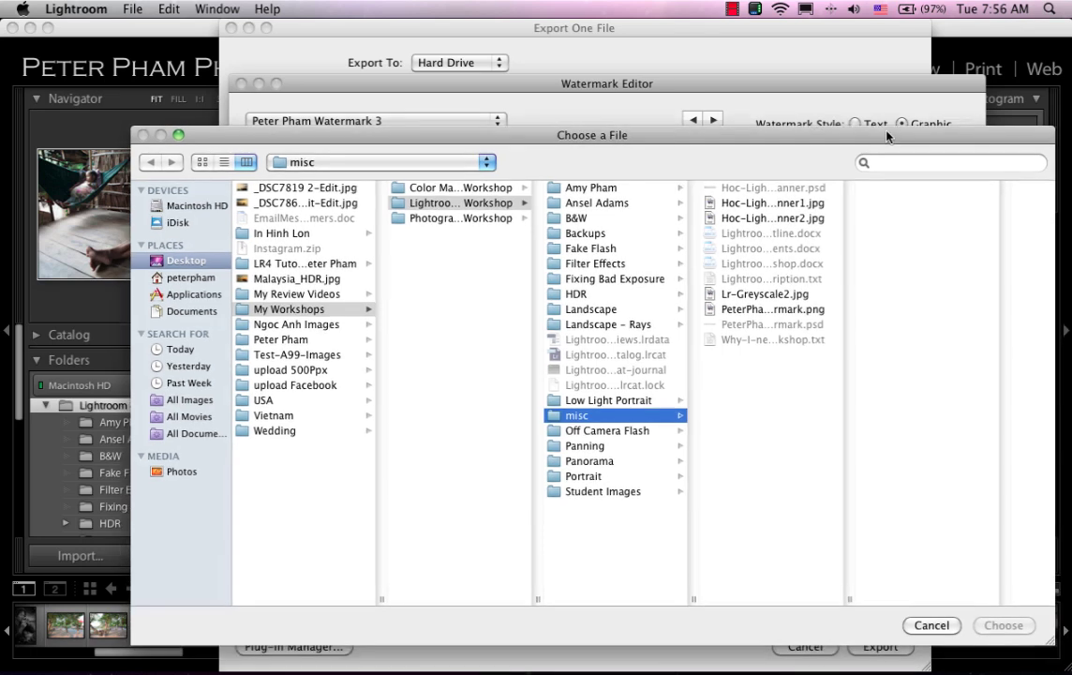
left_click(804, 310)
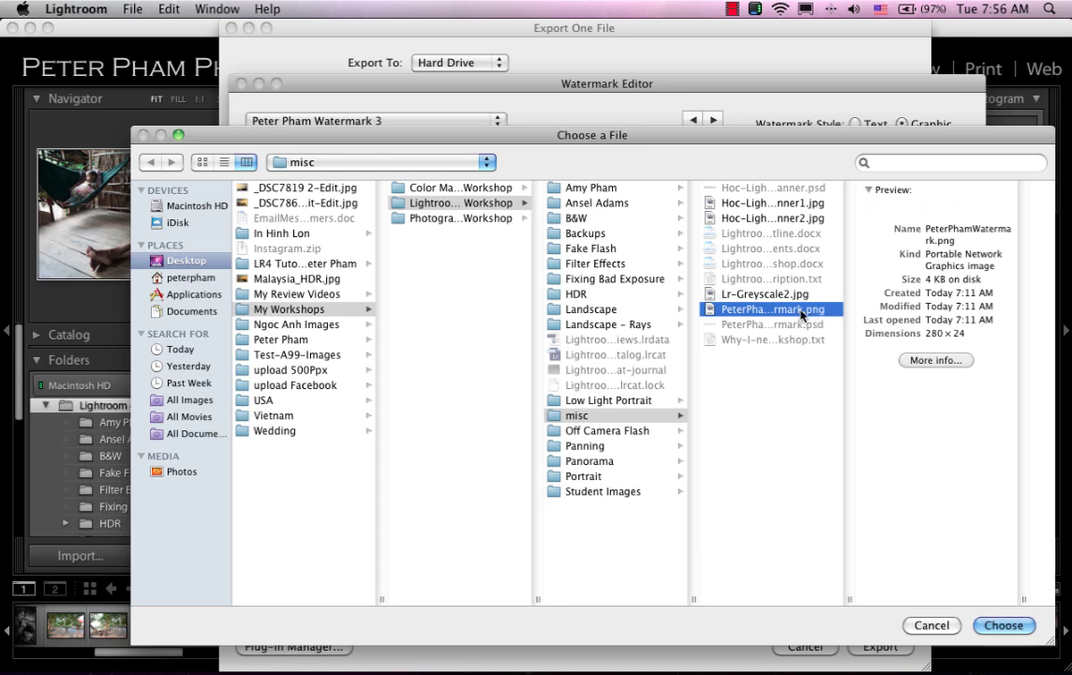
left_click(1003, 625)
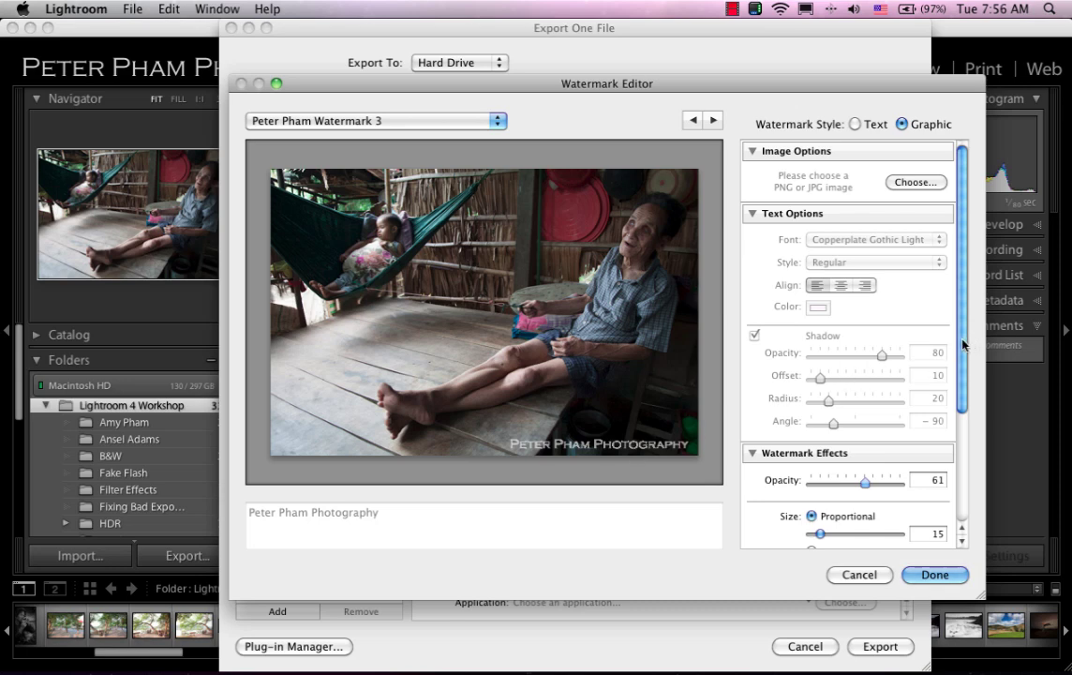
Raise the watermark's horizontal inset from 2 to 3, opacity from 61 to 68 and size from 15 to 17, saved as Untitled Preset.
left_click_drag(965, 350, 962, 493)
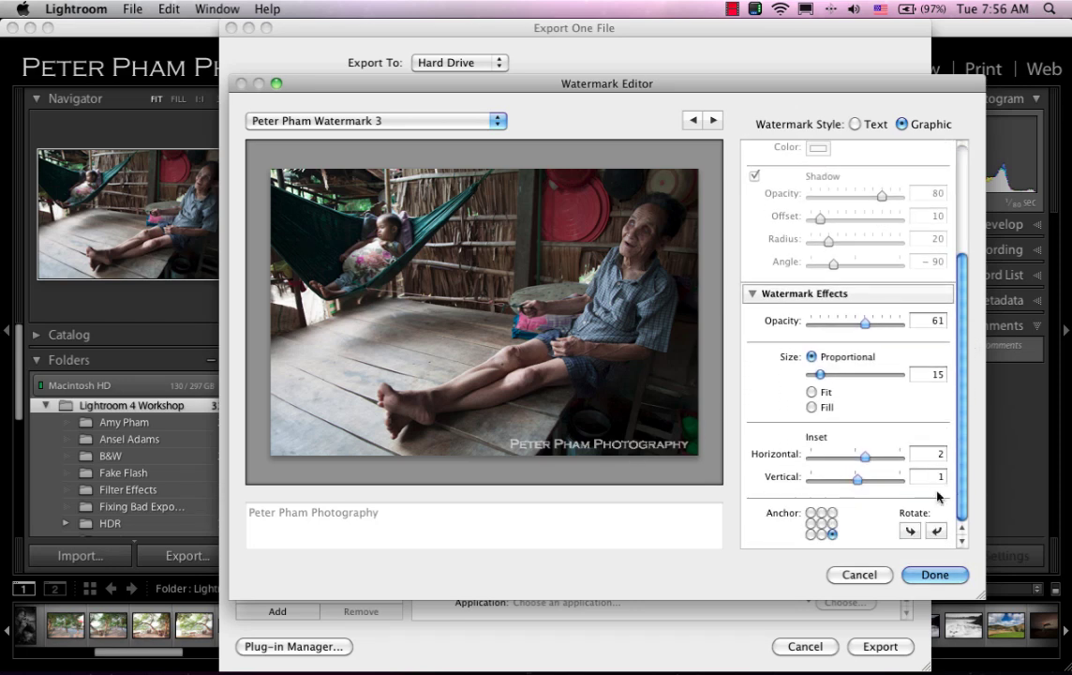
left_click_drag(863, 456, 867, 459)
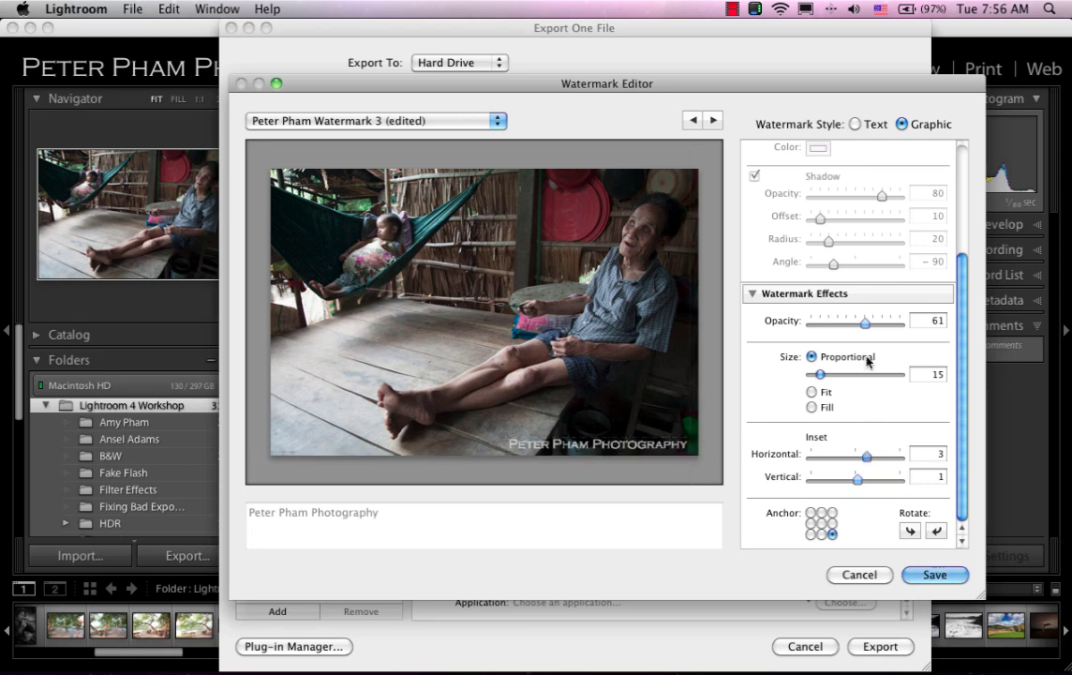
left_click_drag(865, 322, 875, 325)
left_click_drag(822, 375, 824, 376)
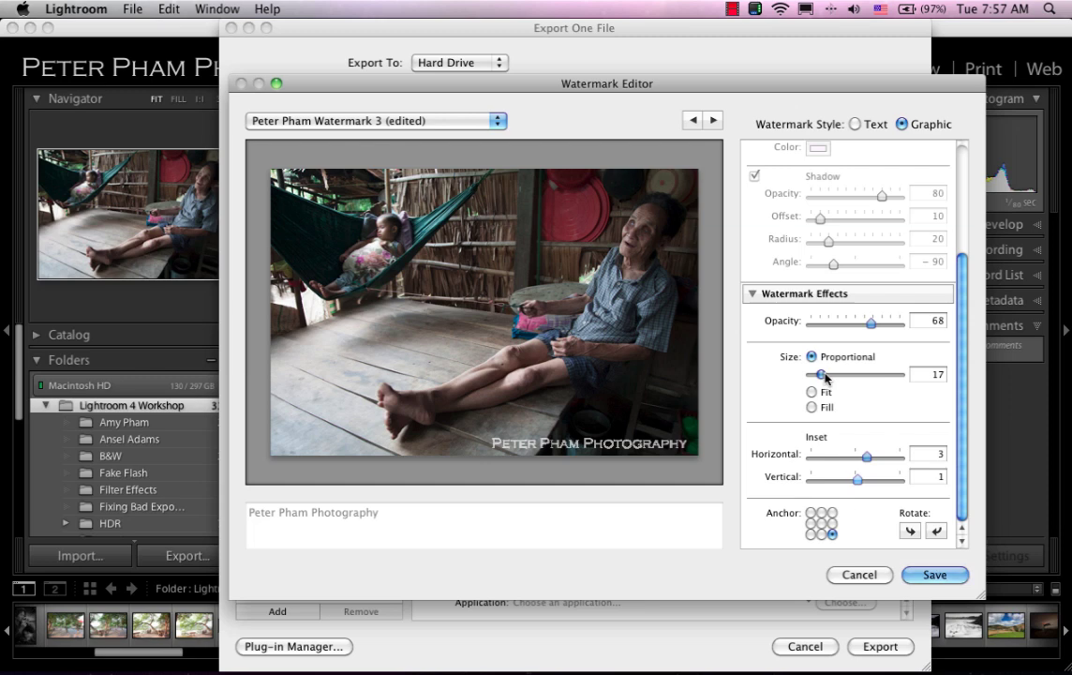
left_click(942, 577)
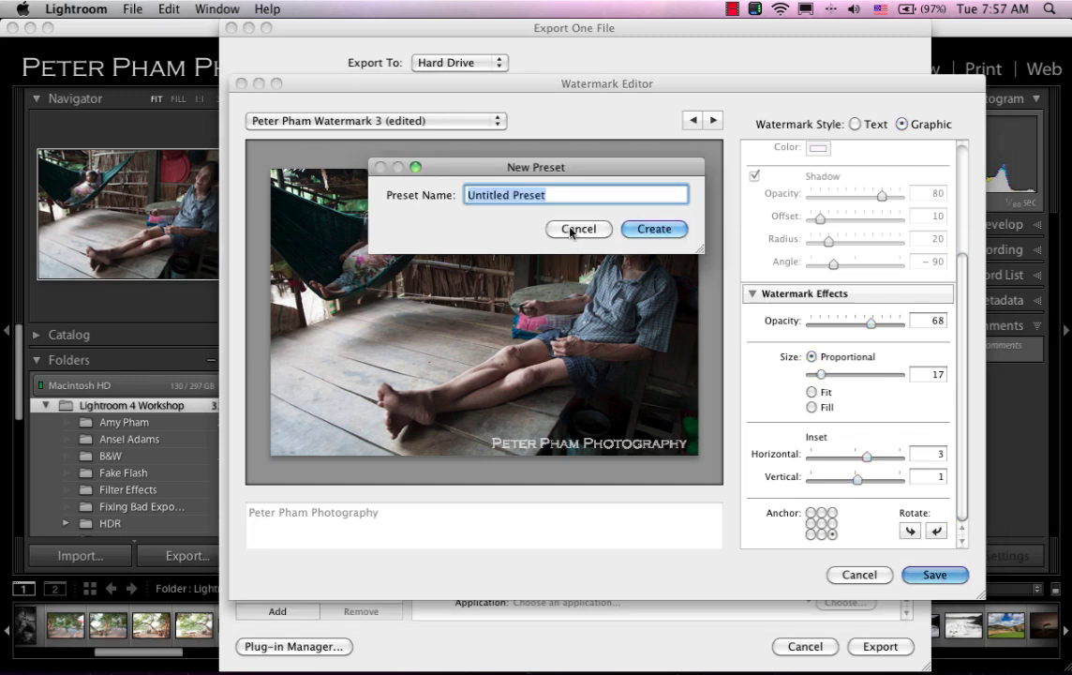
left_click(635, 228)
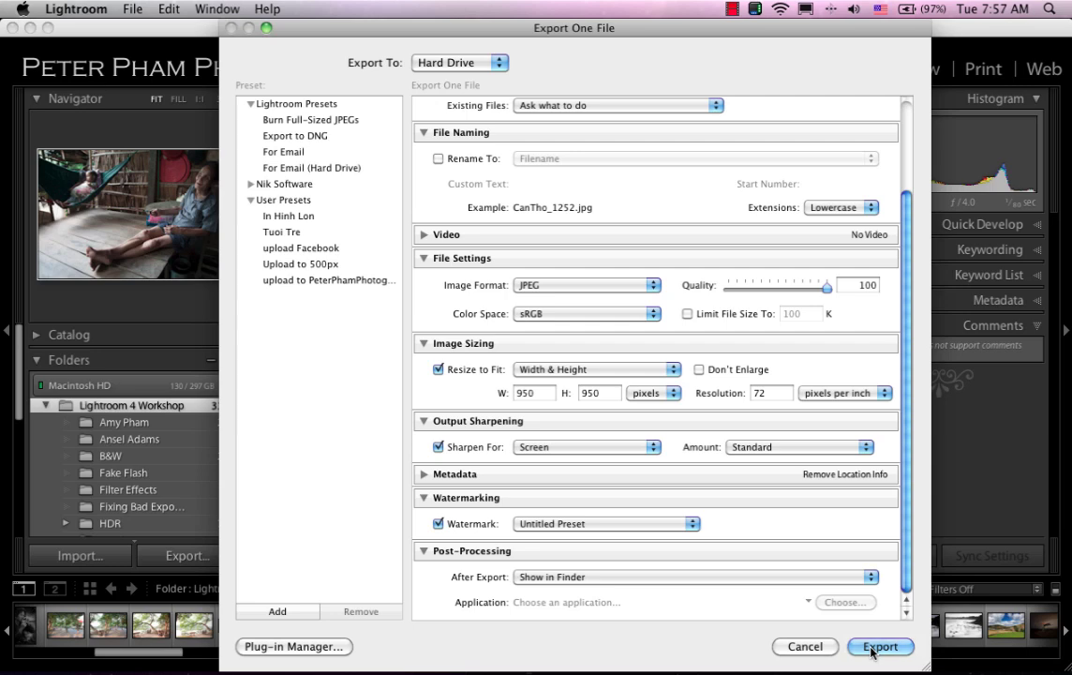
Export CanTho_1252 with the new watermark as CanTho_1252.jpg into the upload Facebook folder.
left_click(872, 648)
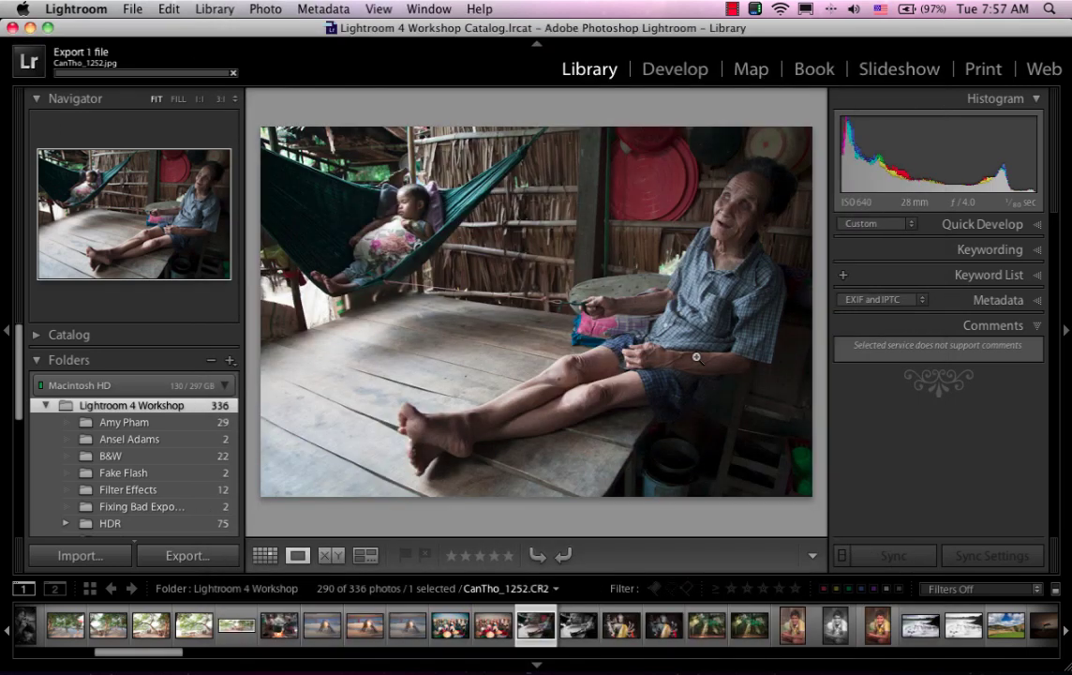